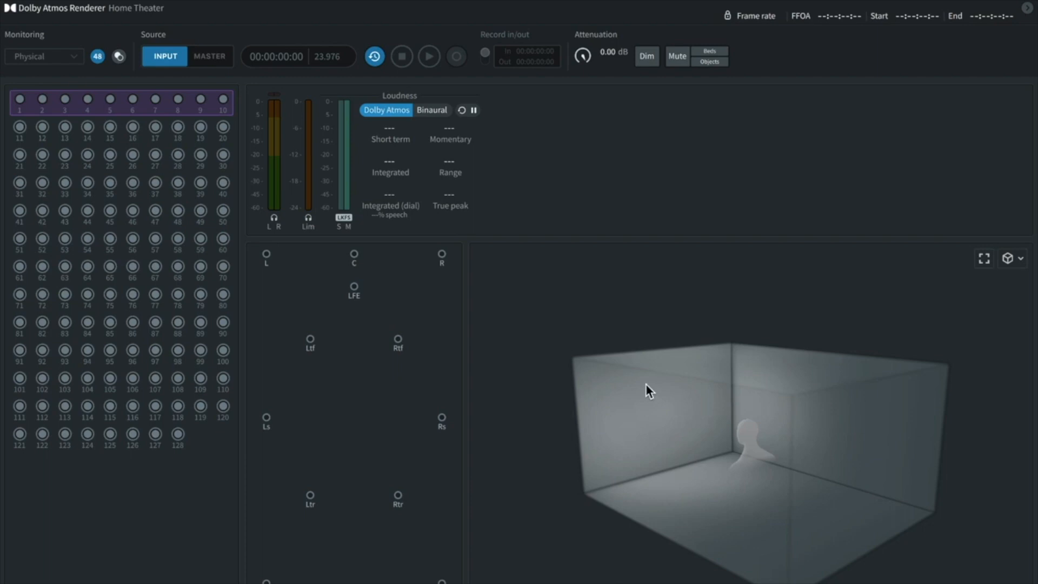
- Review the audio input device, audio output device and external sync source options in the renderer's driver preferences
click(1, 1)
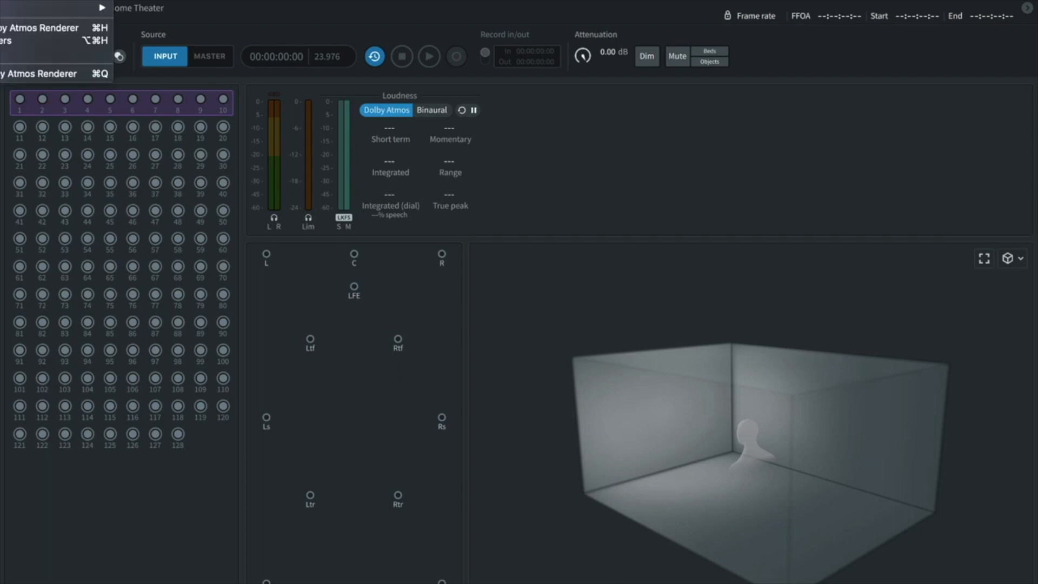
key(Escape)
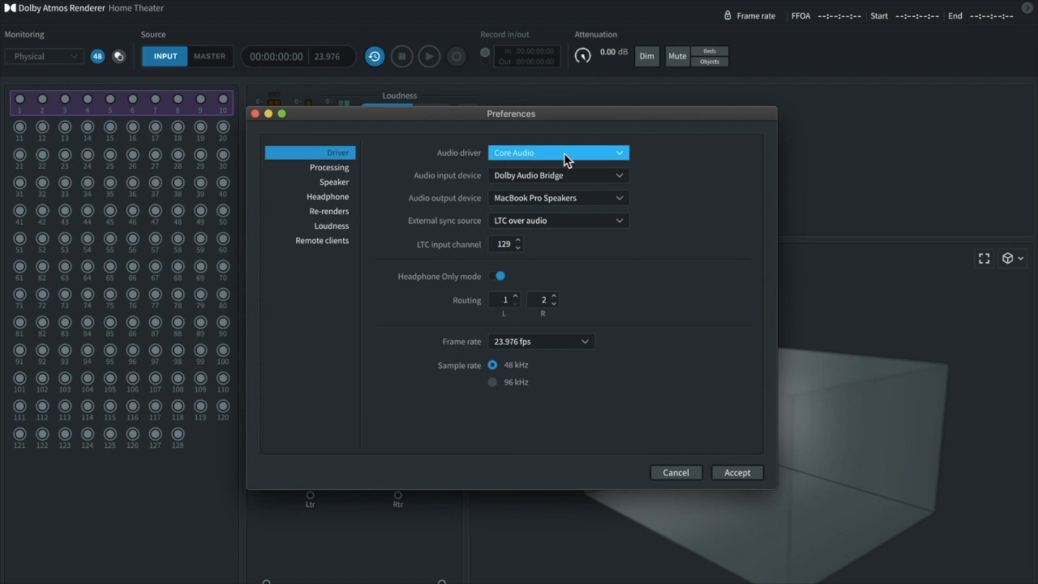
click(561, 176)
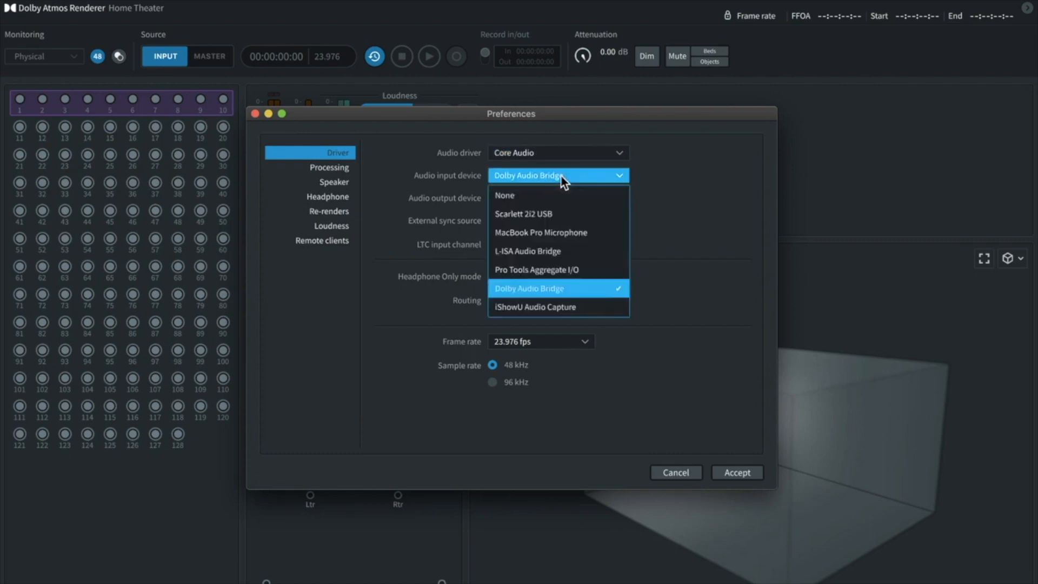
click(561, 176)
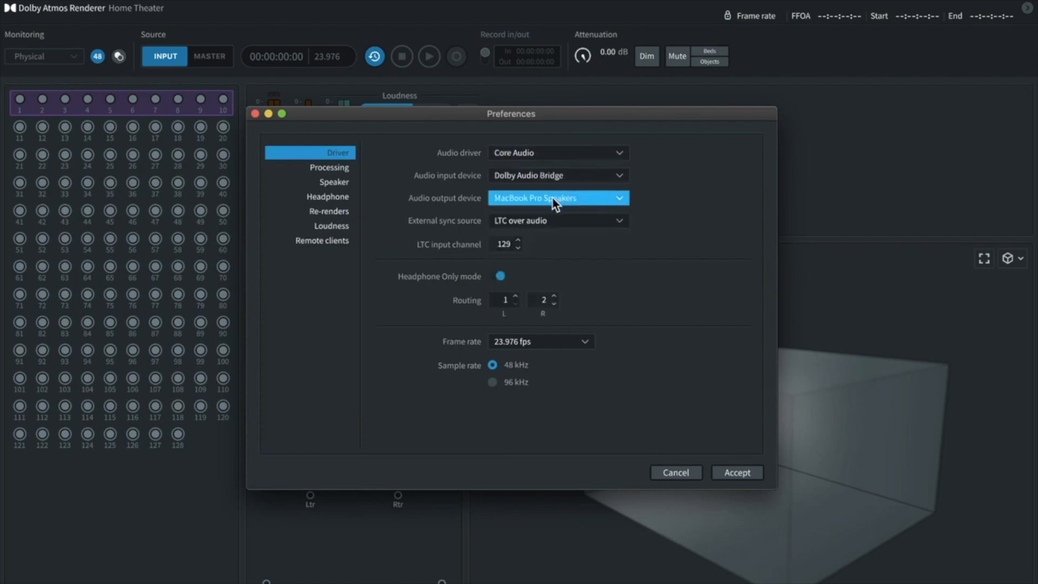
click(552, 198)
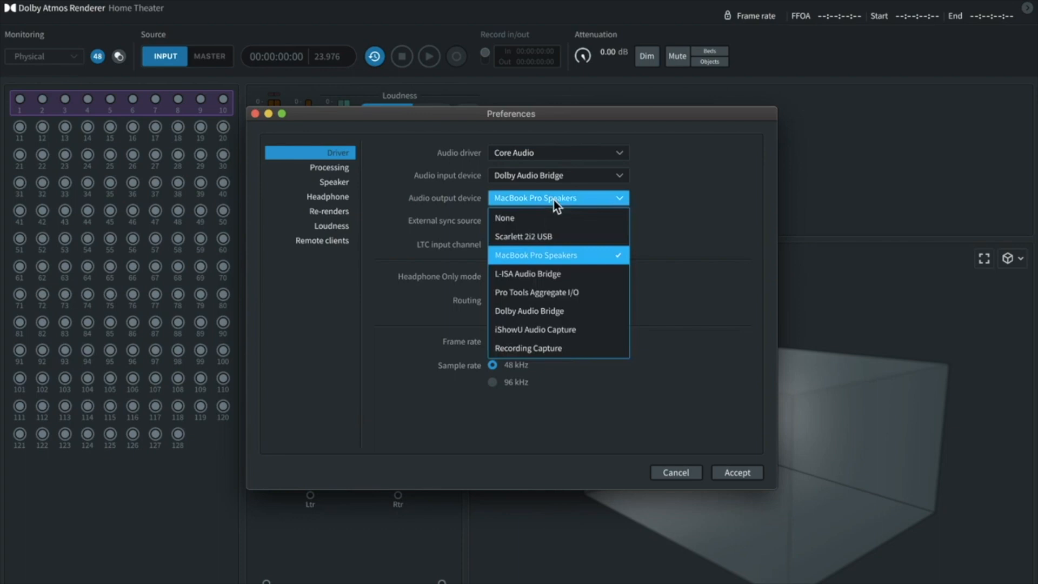
click(553, 198)
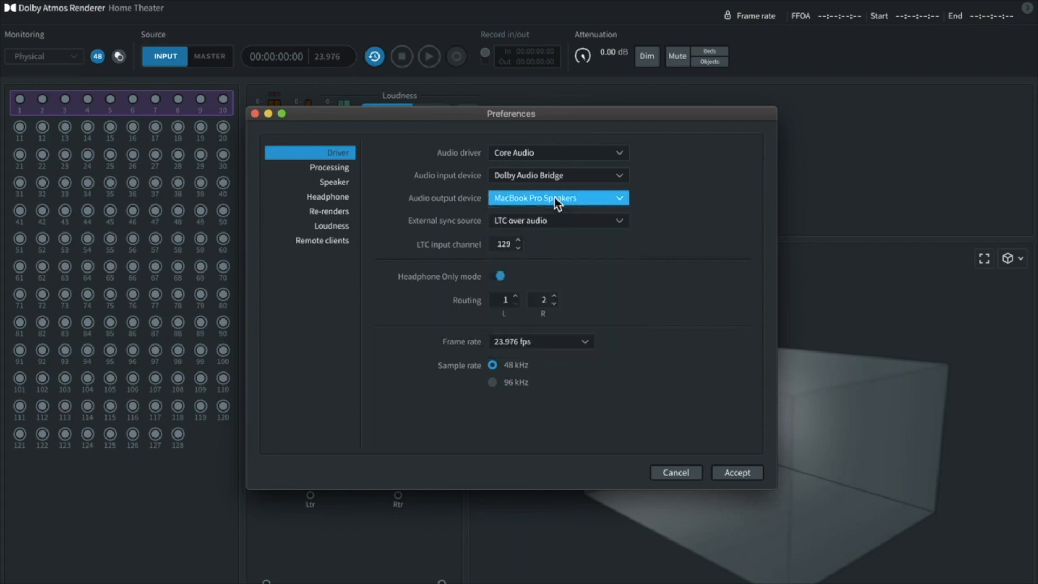
click(554, 221)
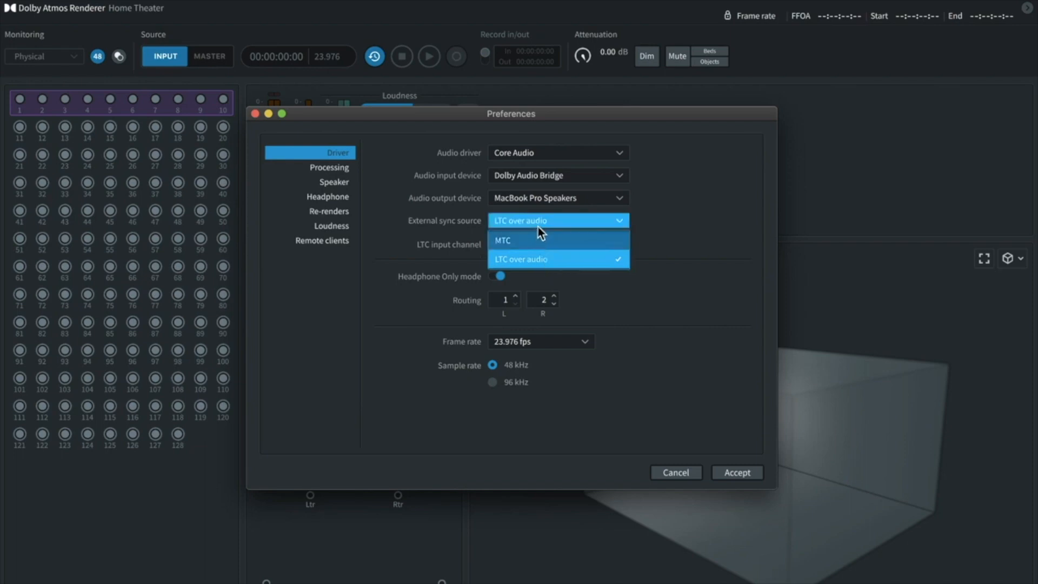
click(537, 225)
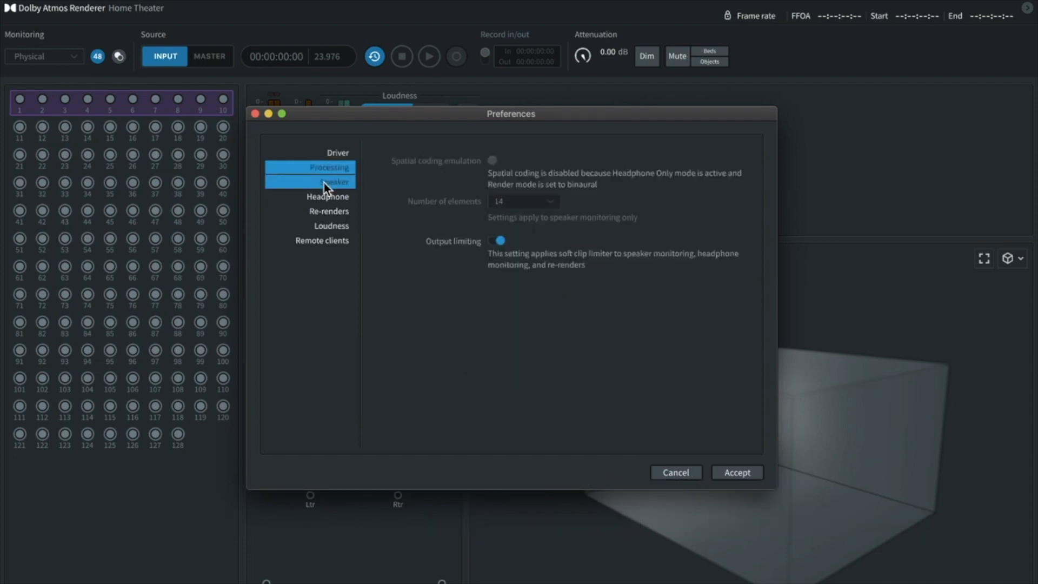
- Look through the speaker, headphone and remote client preferences, and accept the preferences
click(323, 180)
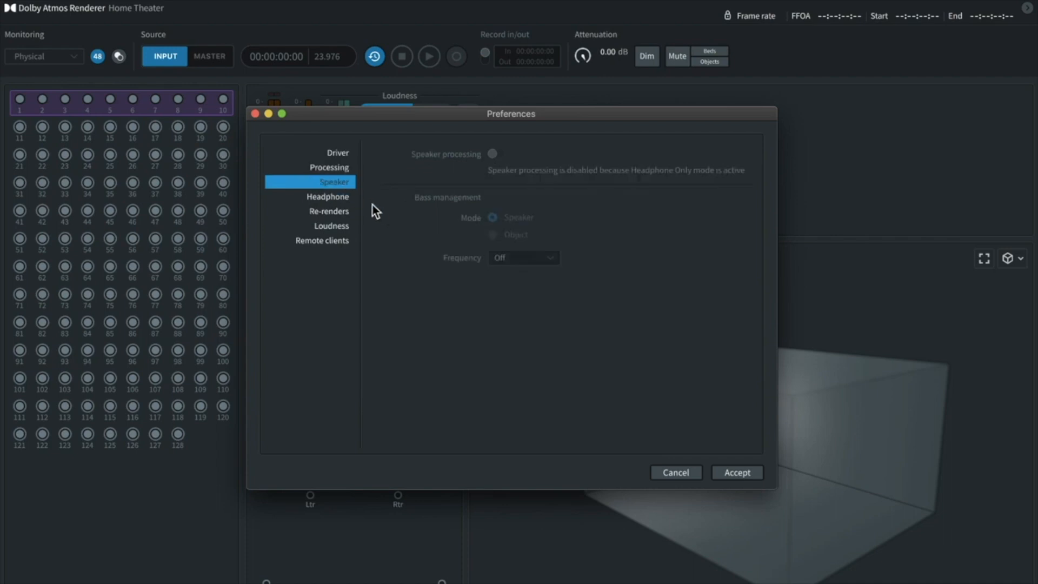
click(329, 196)
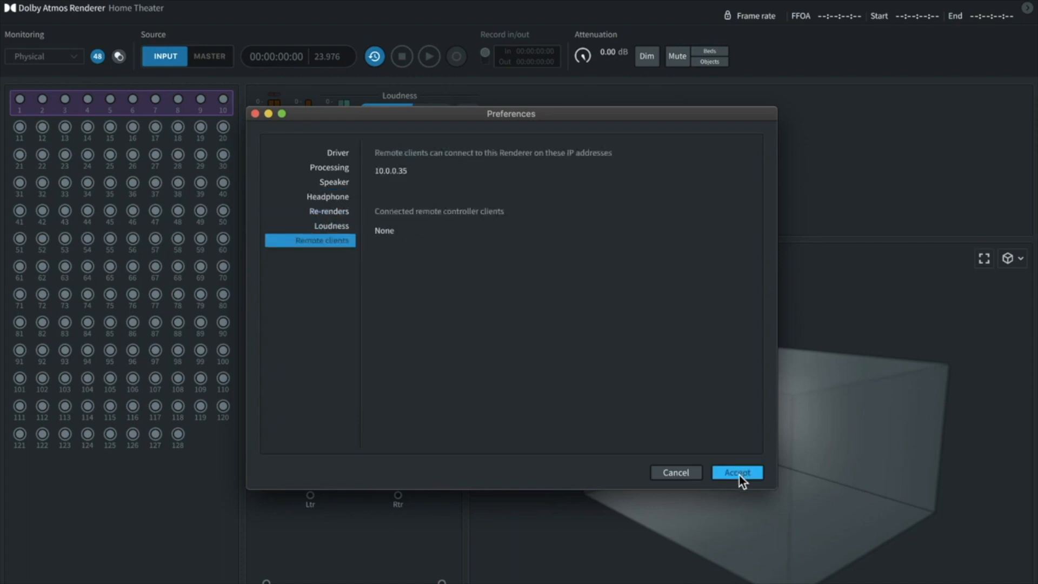
click(738, 474)
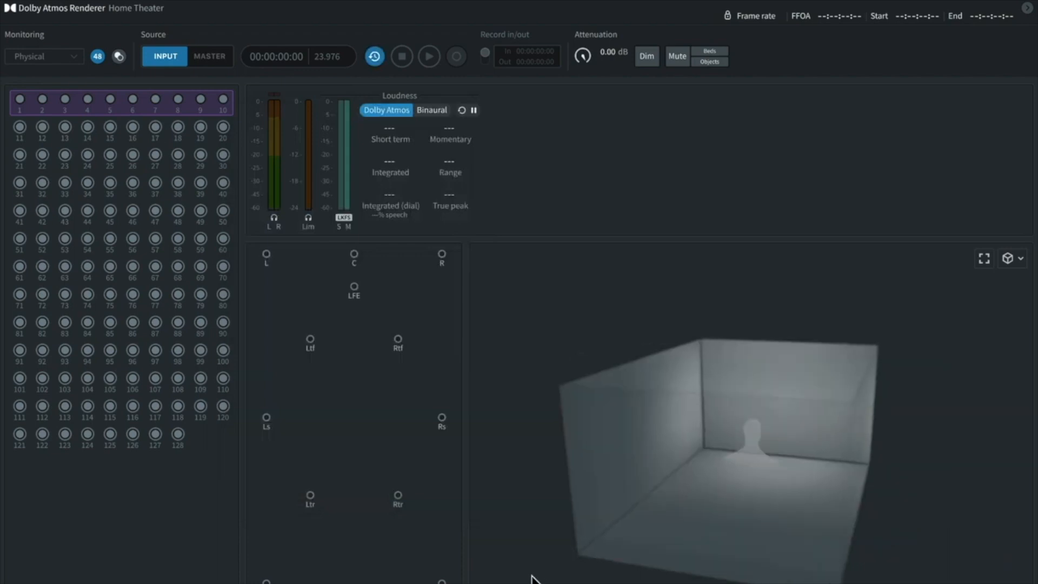
drag(531, 575, 478, 567)
drag(718, 524, 571, 539)
drag(745, 523, 498, 444)
drag(576, 352, 518, 391)
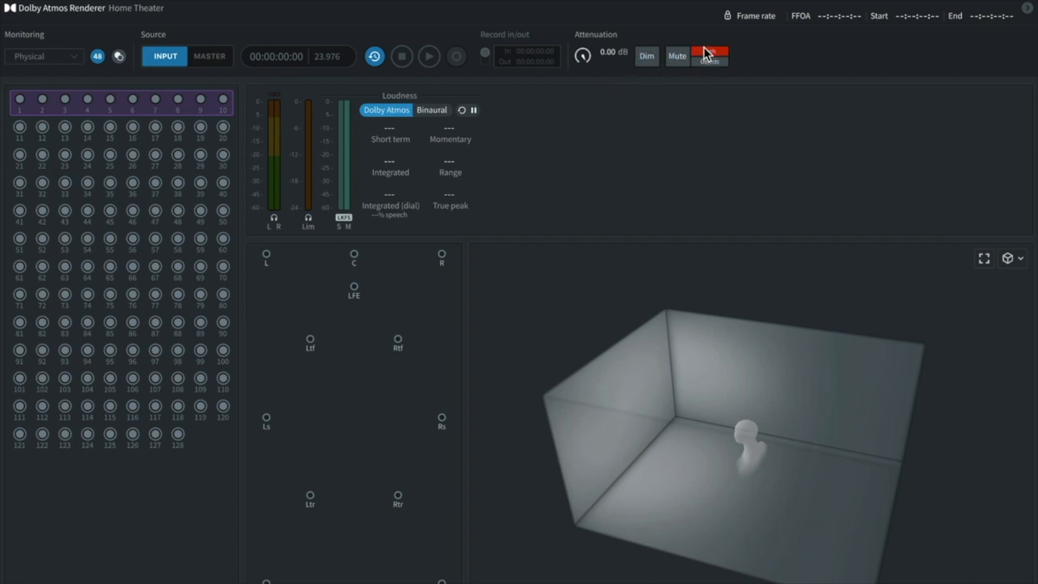
- Try the output mute and external sync toggles, and switch the loudness measurement to Binaural
click(678, 57)
click(374, 60)
click(376, 57)
click(374, 59)
click(432, 112)
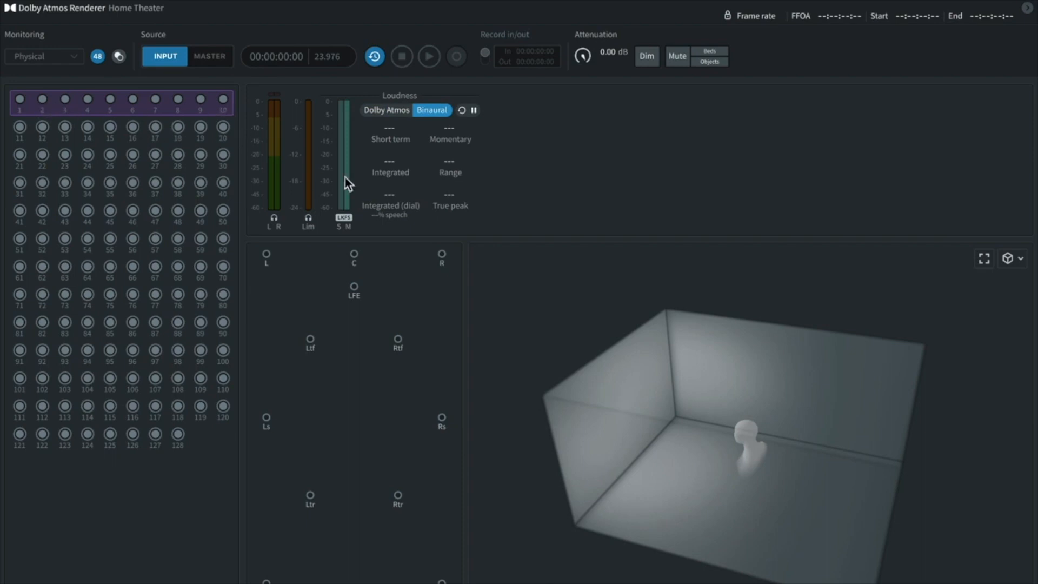
- Examine the speaker layout and the 3D room around the listener from several angles
drag(613, 333, 688, 397)
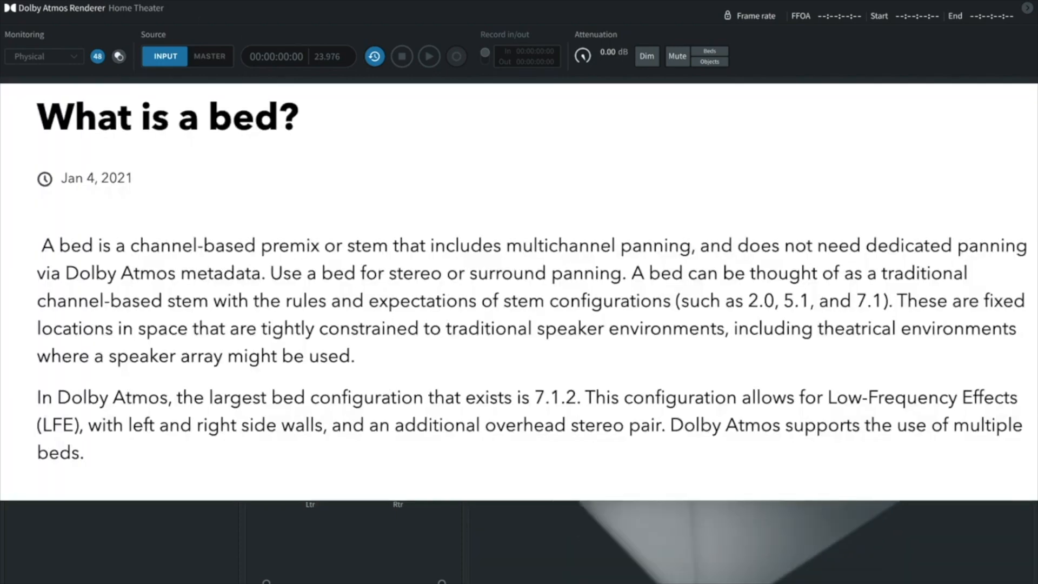
drag(688, 398, 862, 533)
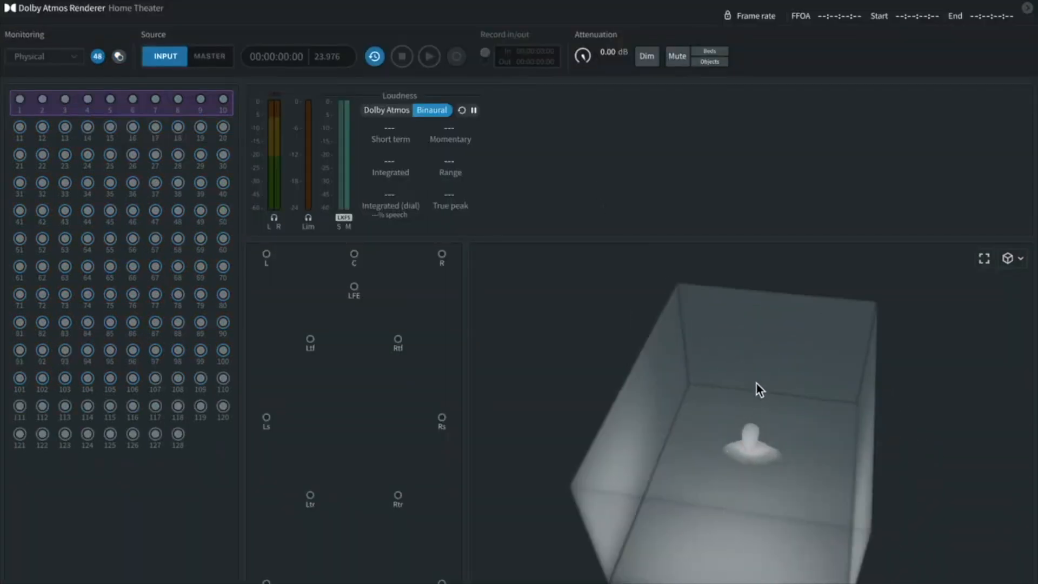
drag(757, 385, 641, 365)
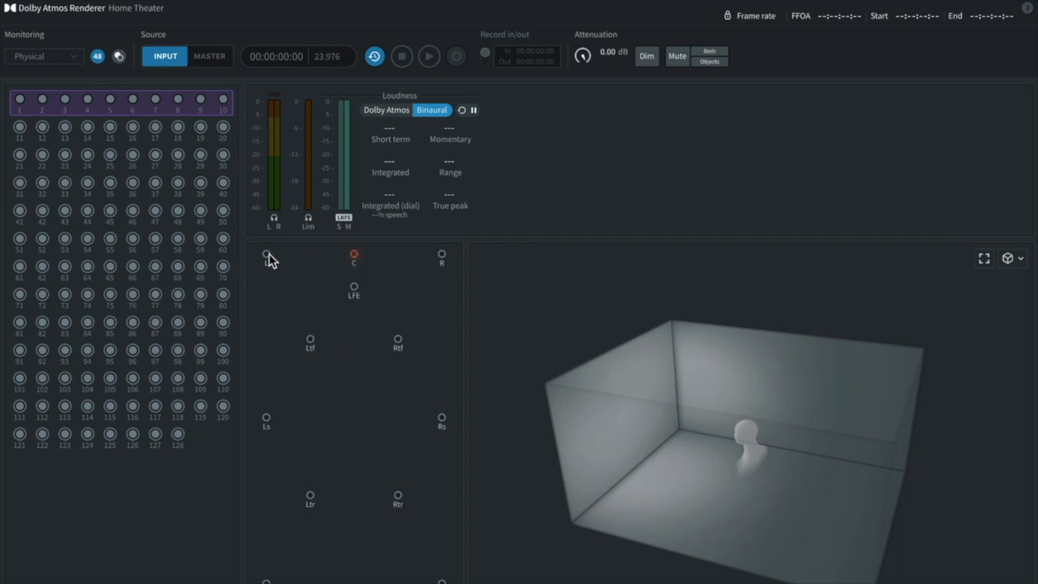
click(442, 256)
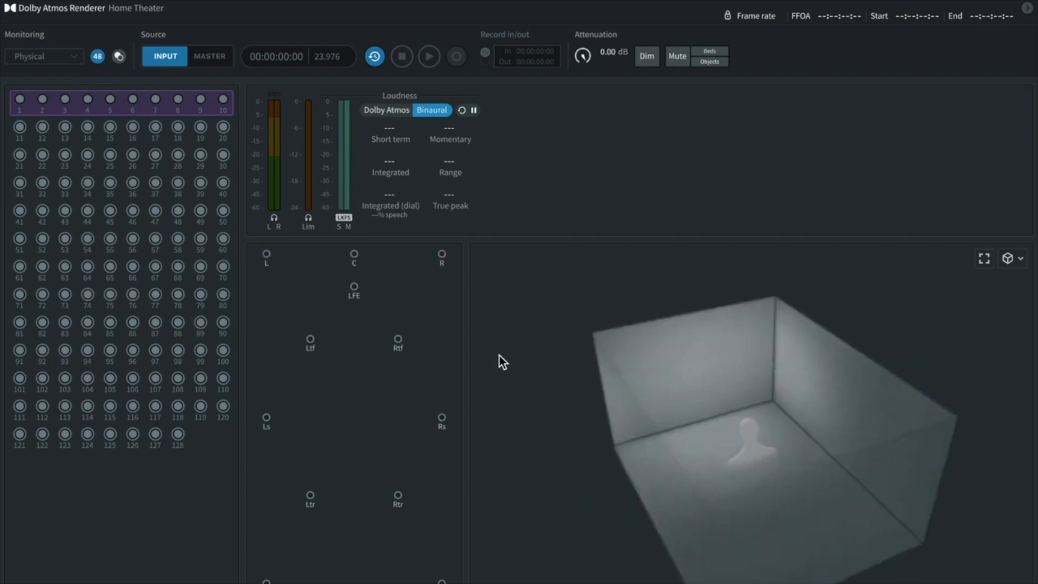
drag(613, 360, 640, 360)
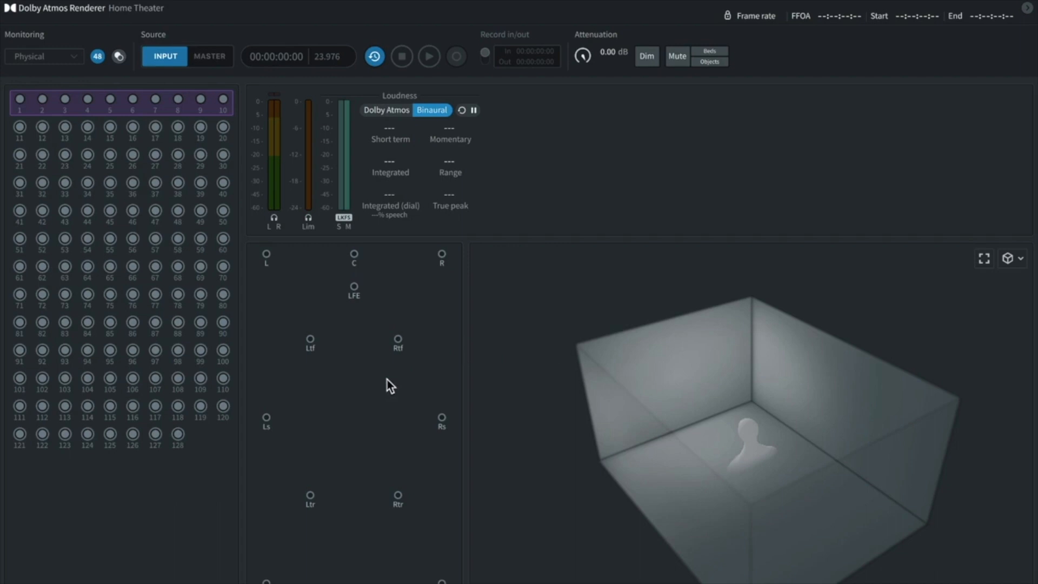
drag(728, 408, 578, 420)
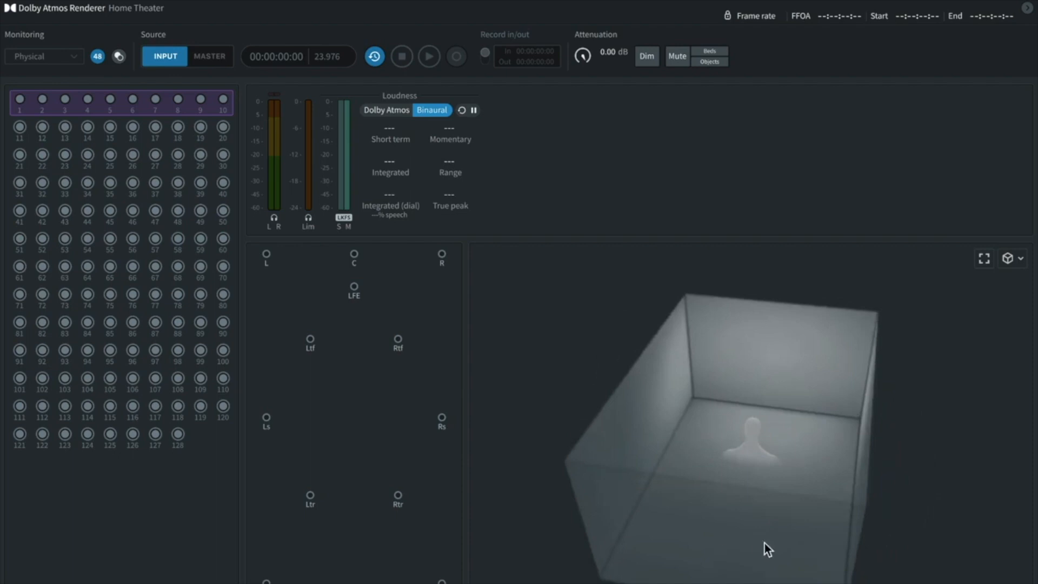
drag(764, 543, 488, 468)
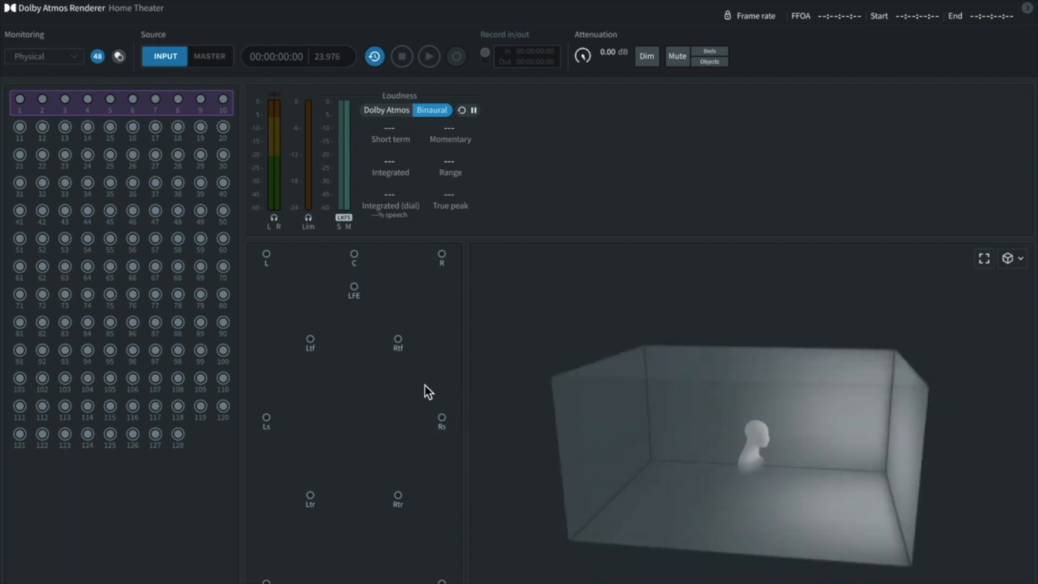
- Preview the 3D room in Theater view and return it to Person view
click(1011, 259)
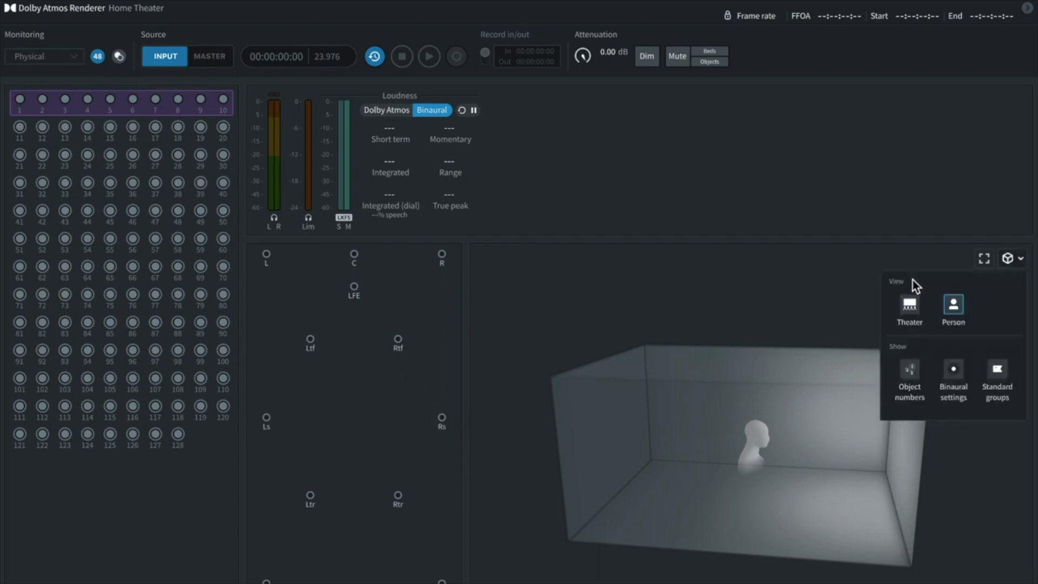
click(907, 312)
drag(808, 352, 883, 372)
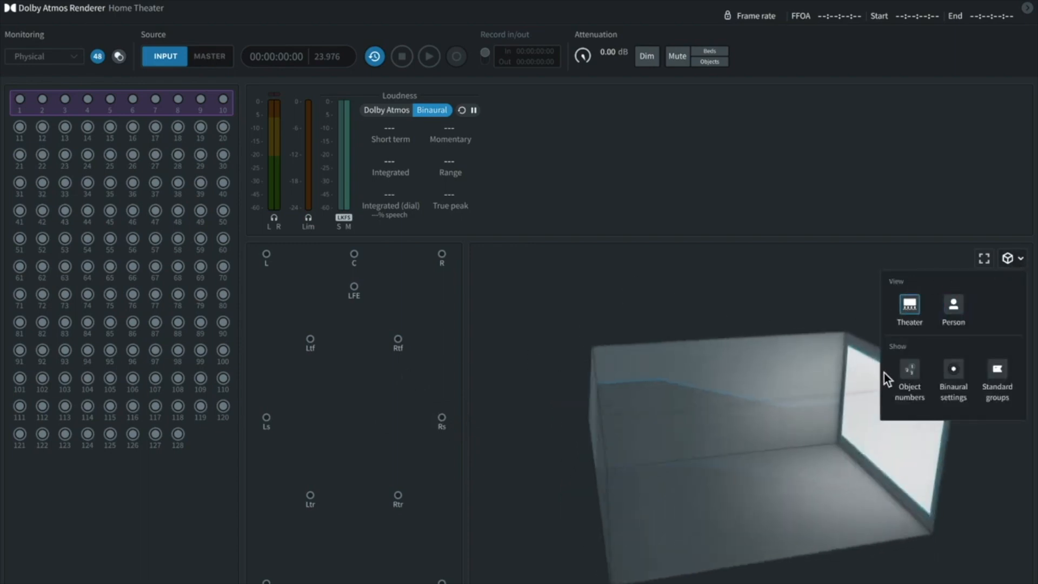
click(952, 313)
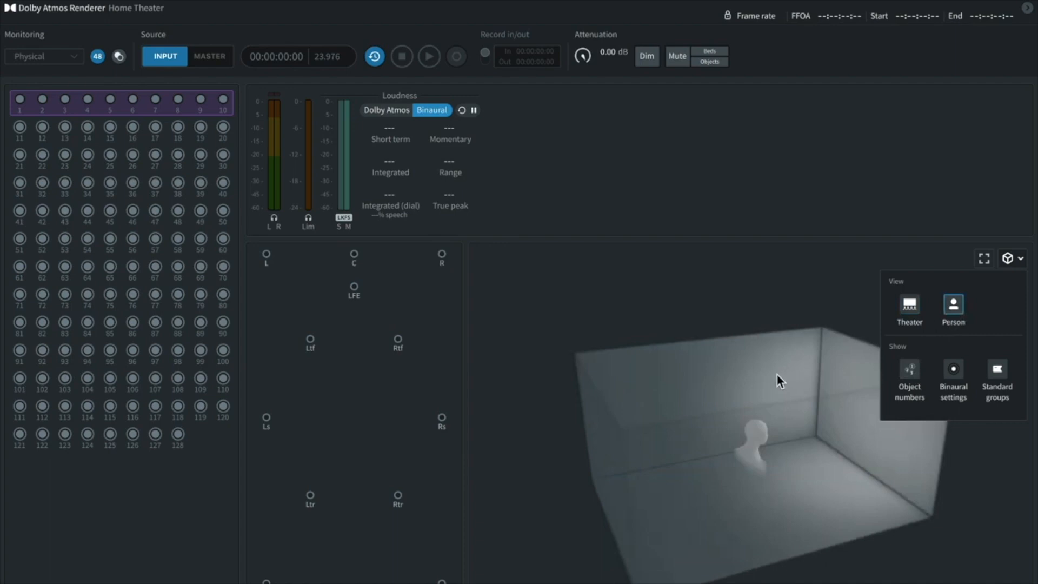
drag(777, 374, 773, 383)
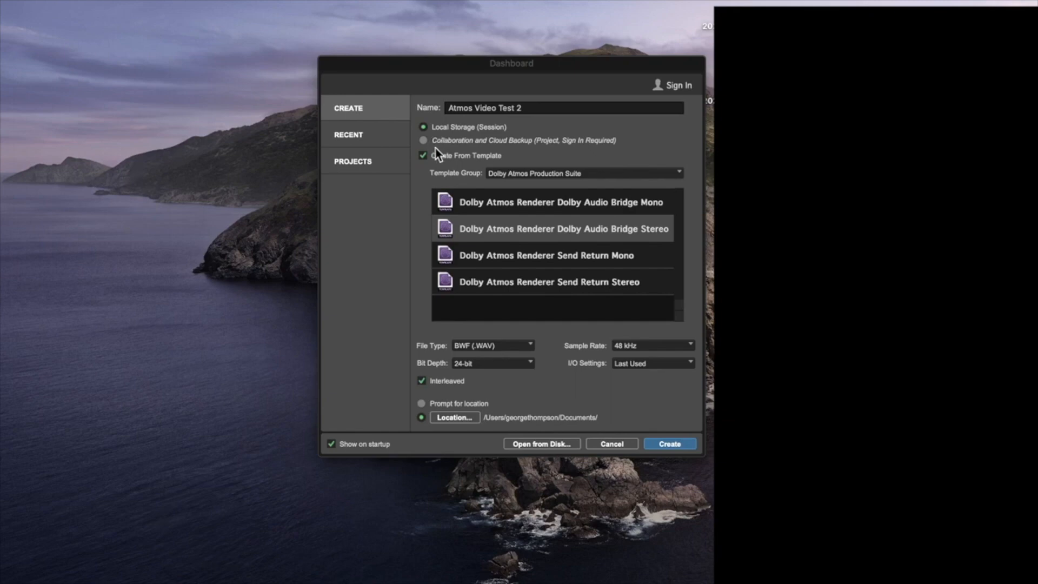
- In Pro Tools, create a session from the Dolby Atmos Renderer Dolby Audio Bridge Stereo template in the Dolby Atmos Production Suite group
click(544, 172)
click(543, 172)
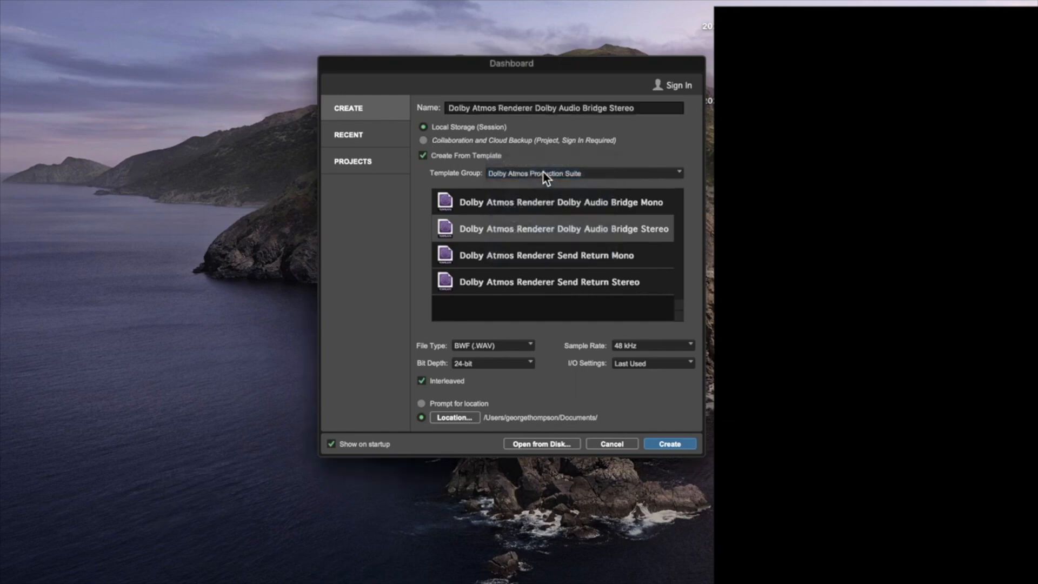
click(544, 172)
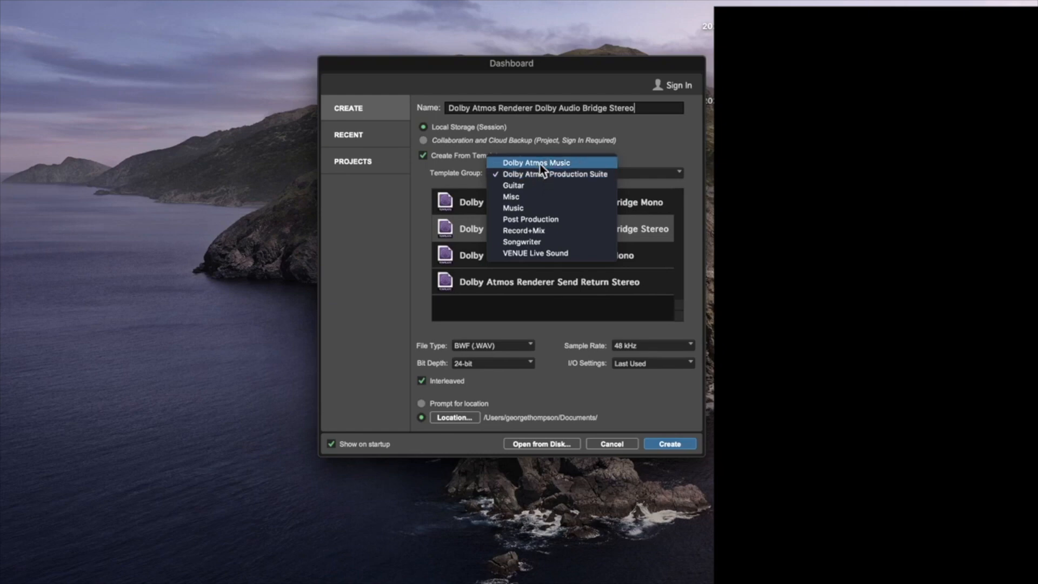
click(539, 173)
click(540, 172)
click(539, 173)
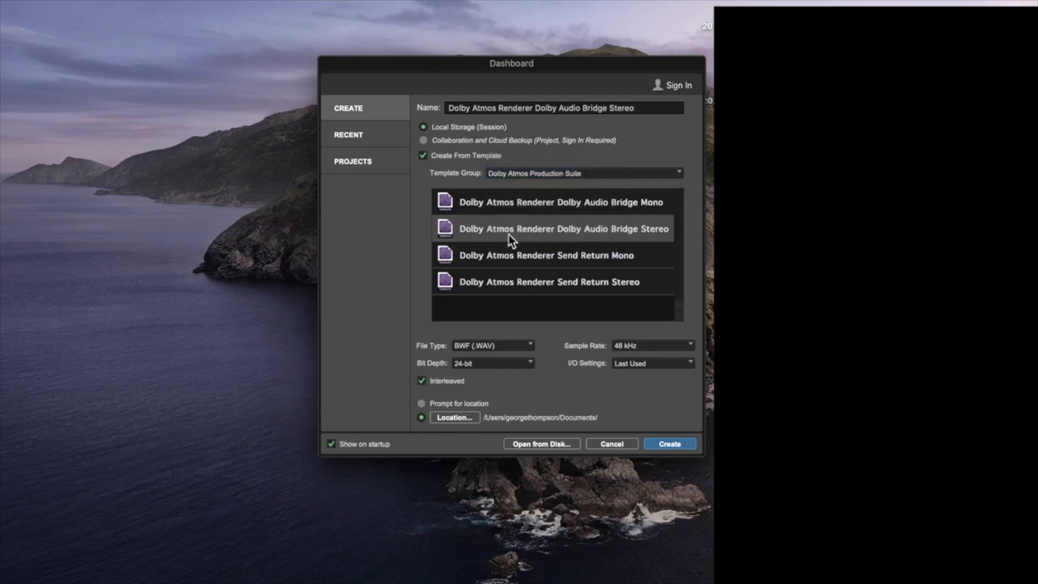
click(508, 235)
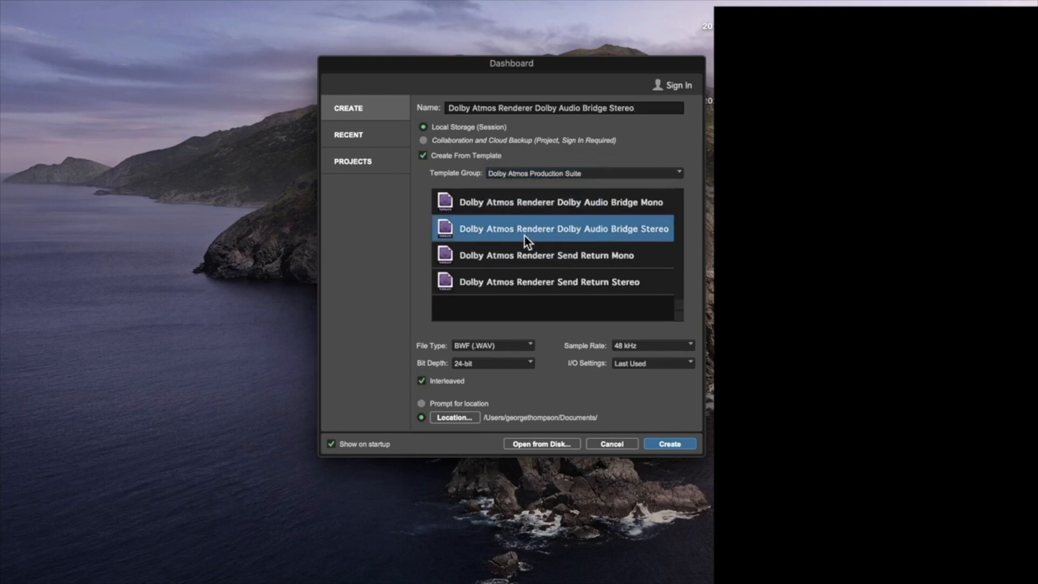
click(673, 447)
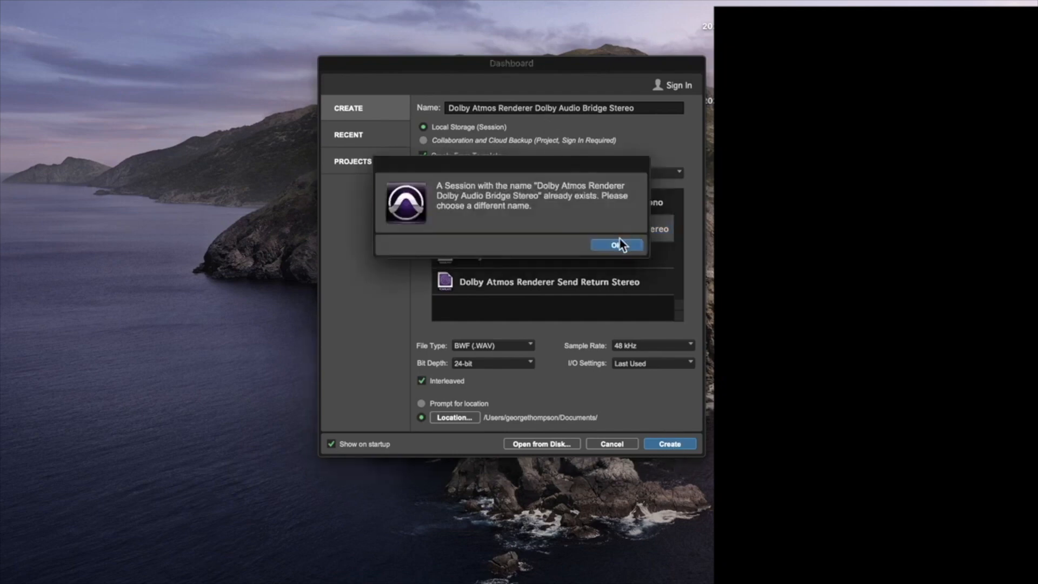
click(616, 245)
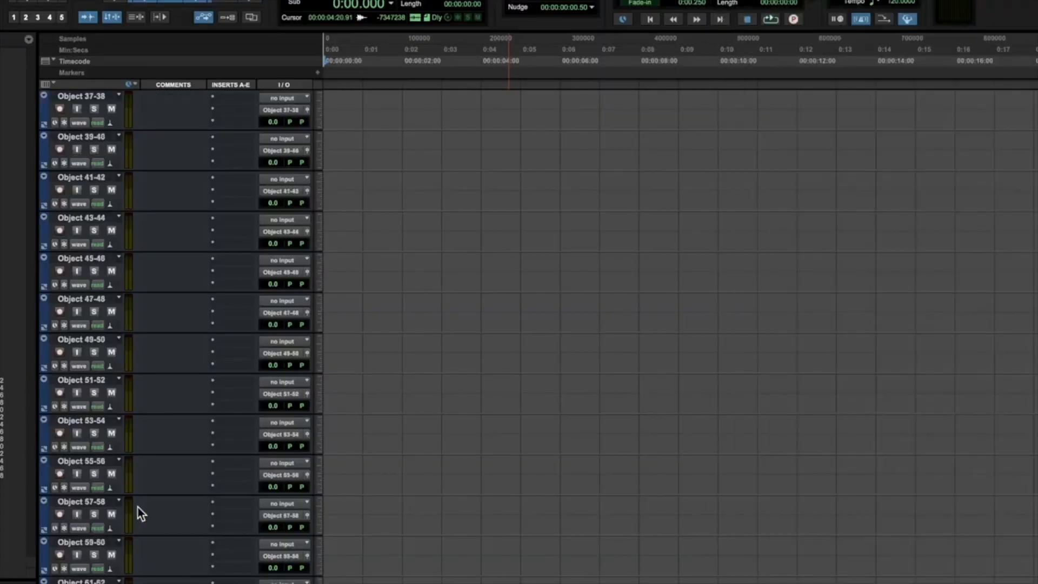
- Set the session's playback engine to Dolby Audio Bridge and agree to save and reopen the session
scroll(157, 395, down, 5)
scroll(157, 395, up, 5)
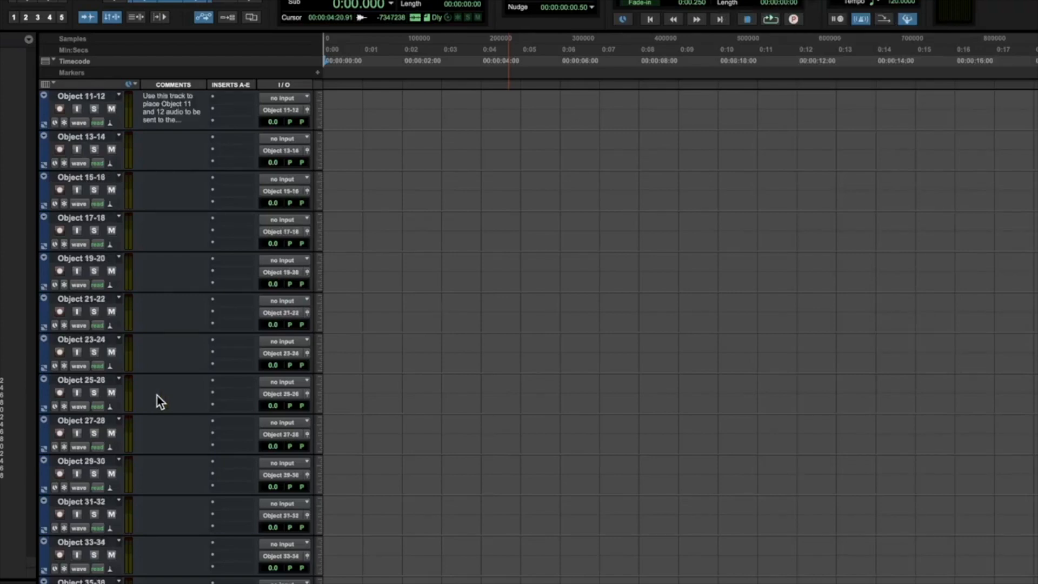
click(312, 0)
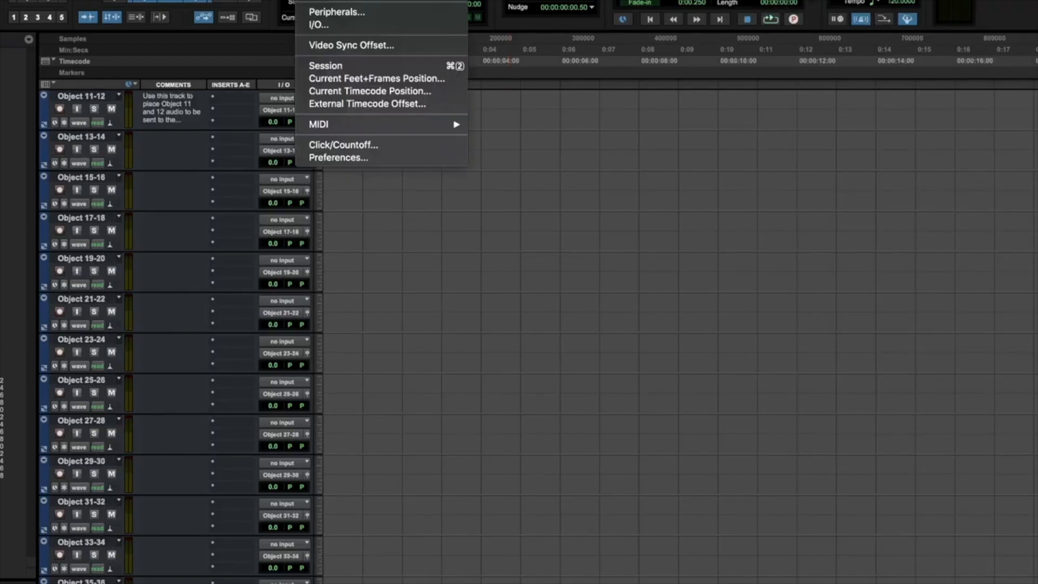
click(335, 1)
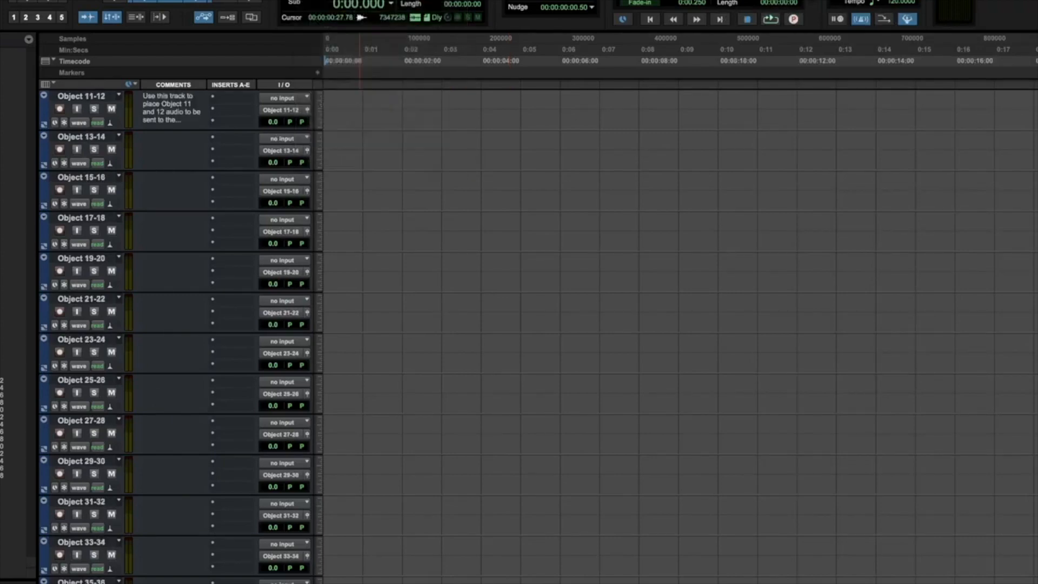
click(552, 134)
click(553, 134)
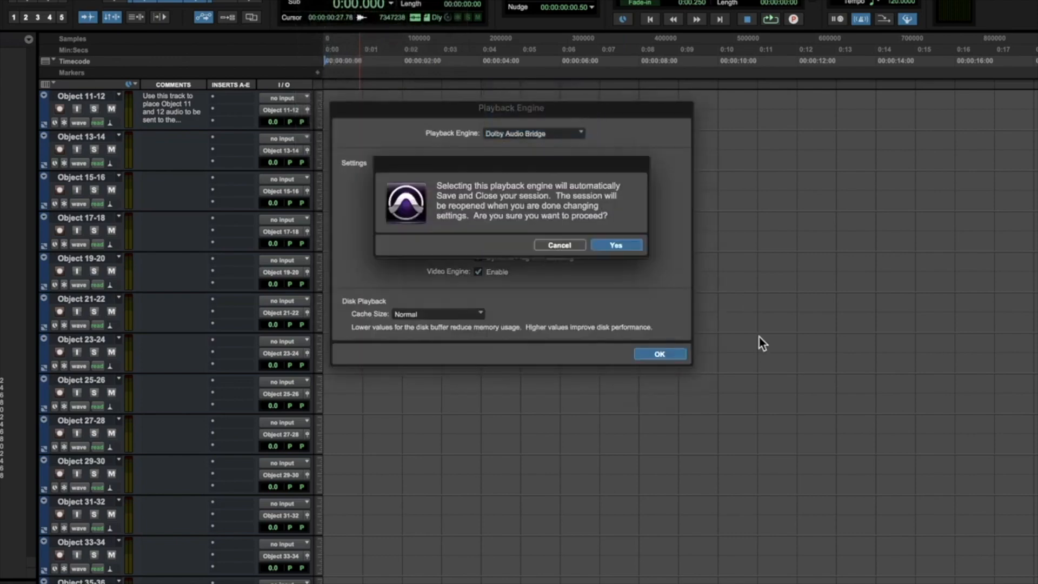
click(615, 248)
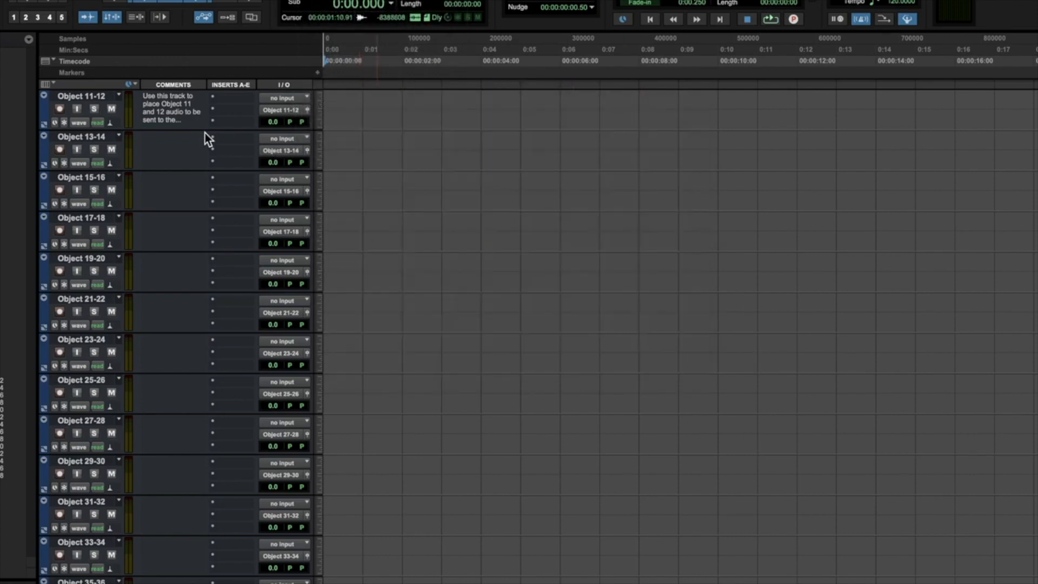
- Import the Dolby Atmos Renderer Dolby Audio Bridge Stereo.pio file into the I/O setup, keep the paths used in the session, and apply it
click(312, 0)
click(313, 29)
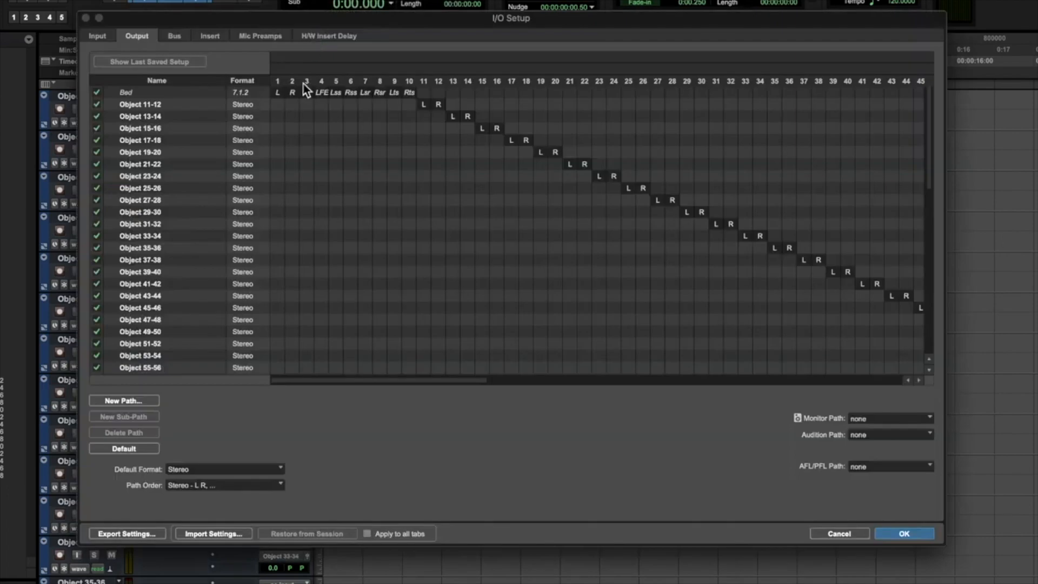
click(216, 535)
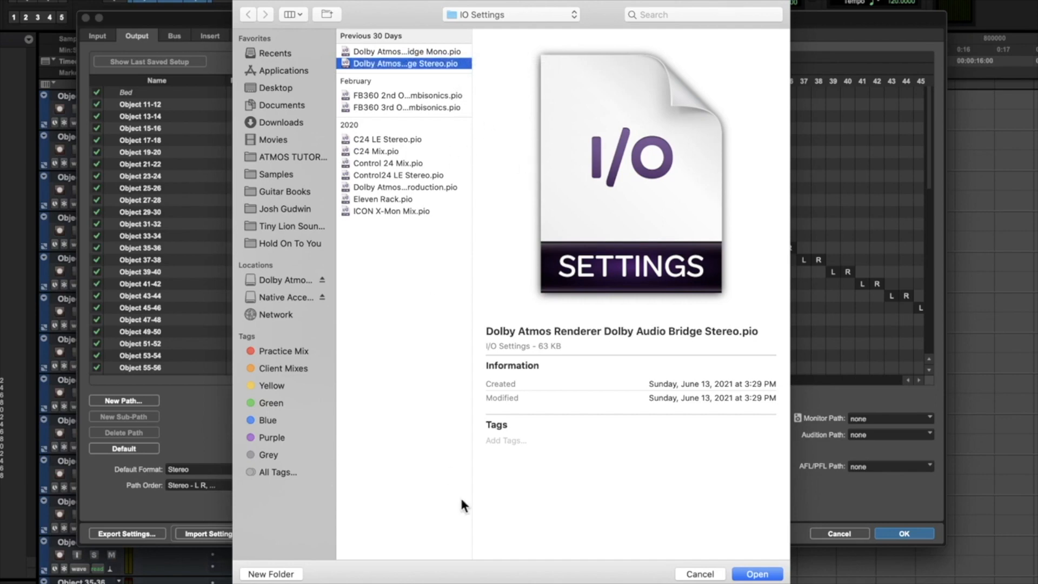
click(760, 573)
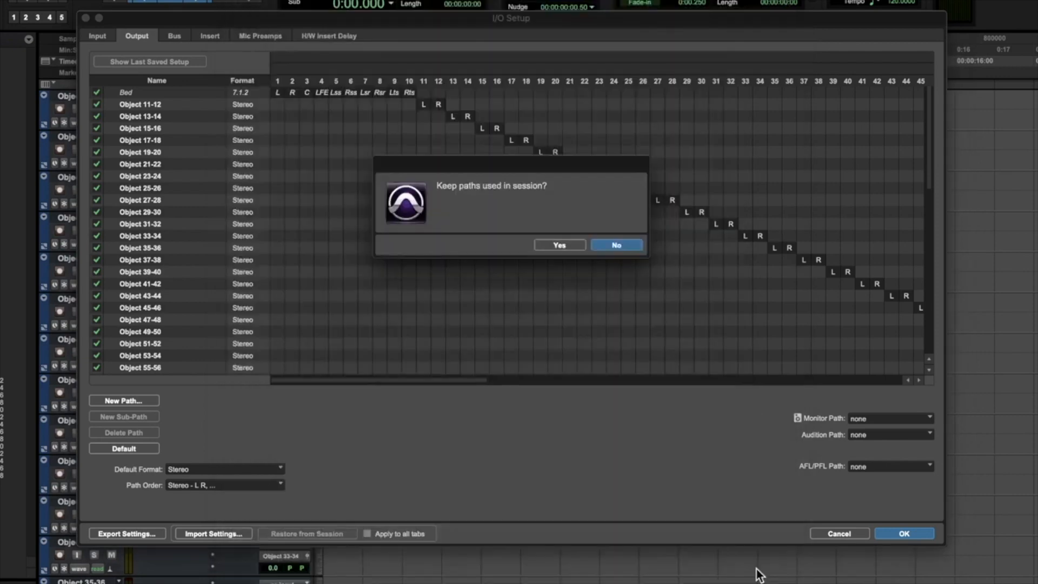
click(559, 246)
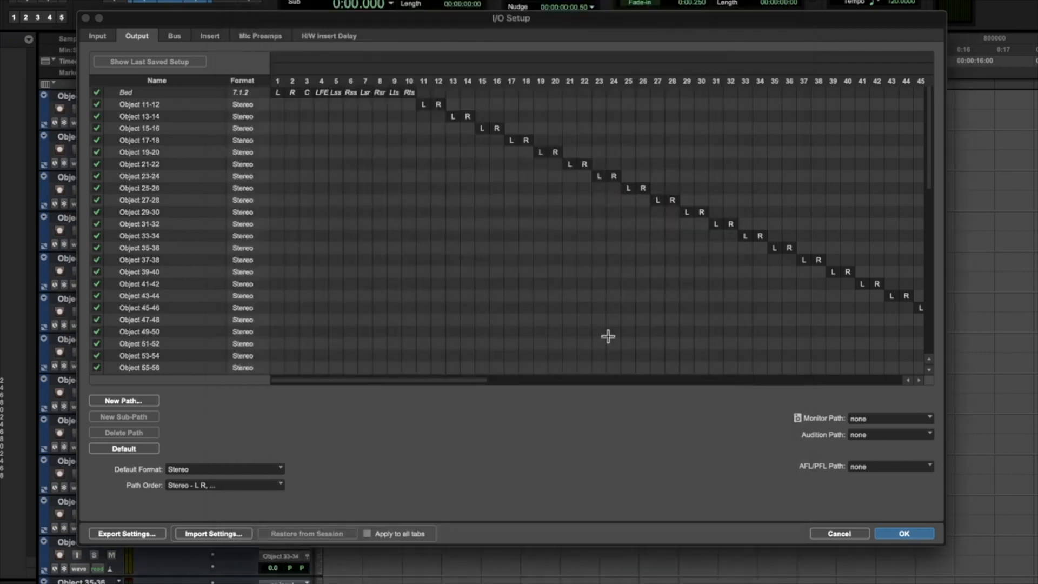
click(907, 533)
- Delete all object tracks from Object 33-34 onward
click(12, 99)
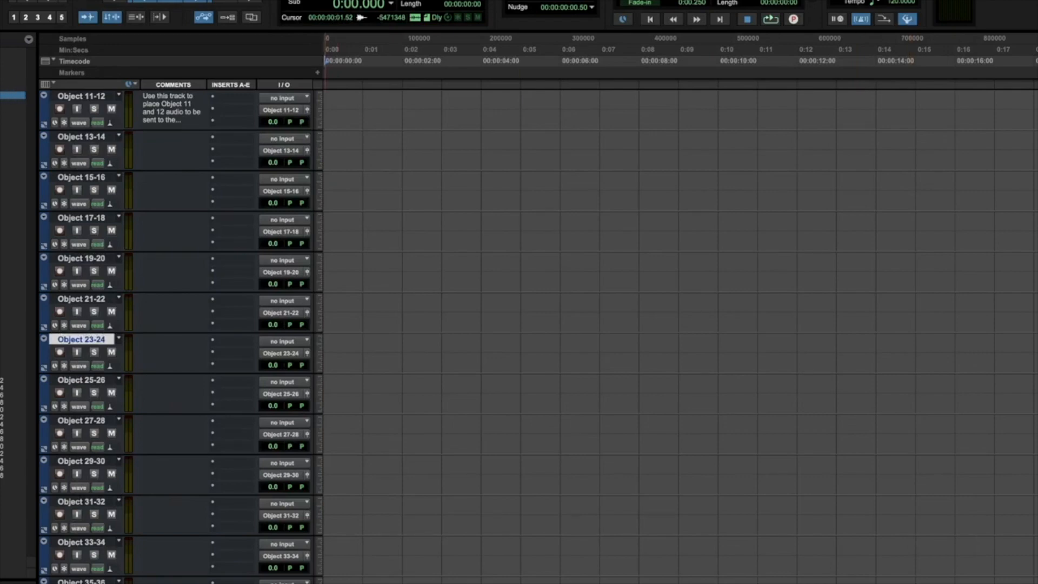
click(3, 132)
shift+click(2, 476)
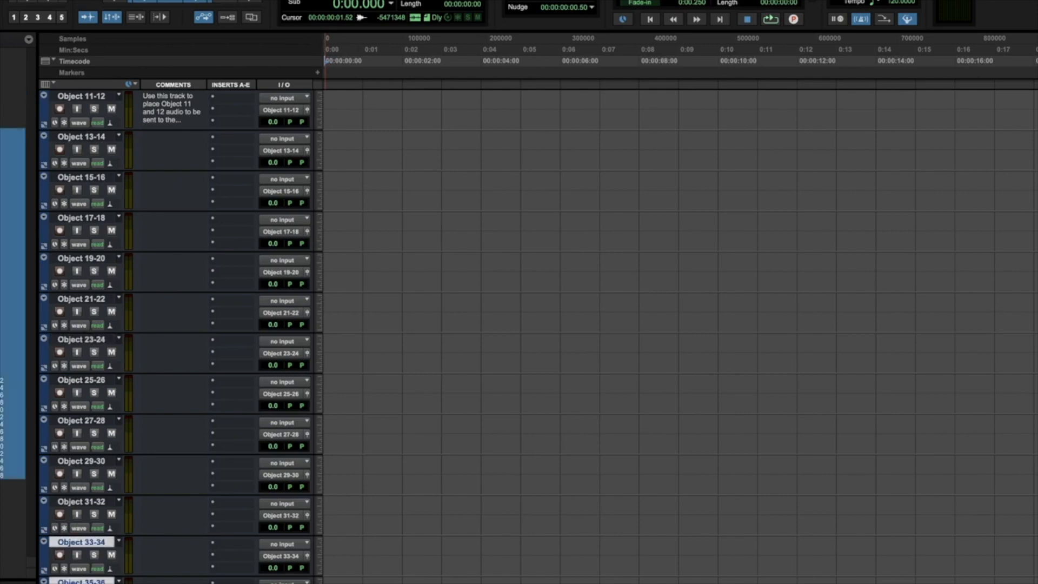
right_click(2, 474)
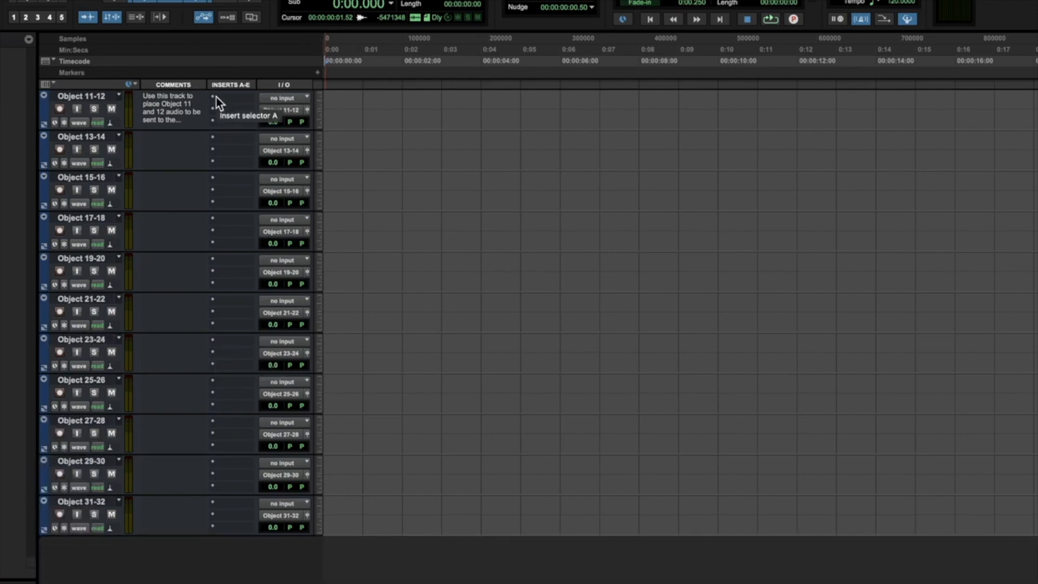
- Hide the Comments column in the Edit window's track view
click(53, 84)
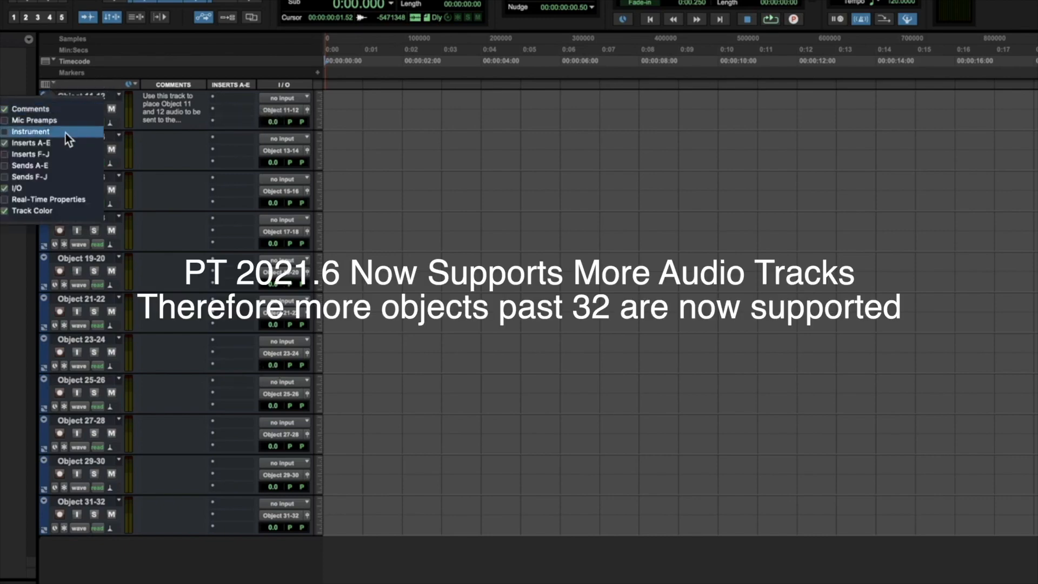
click(79, 107)
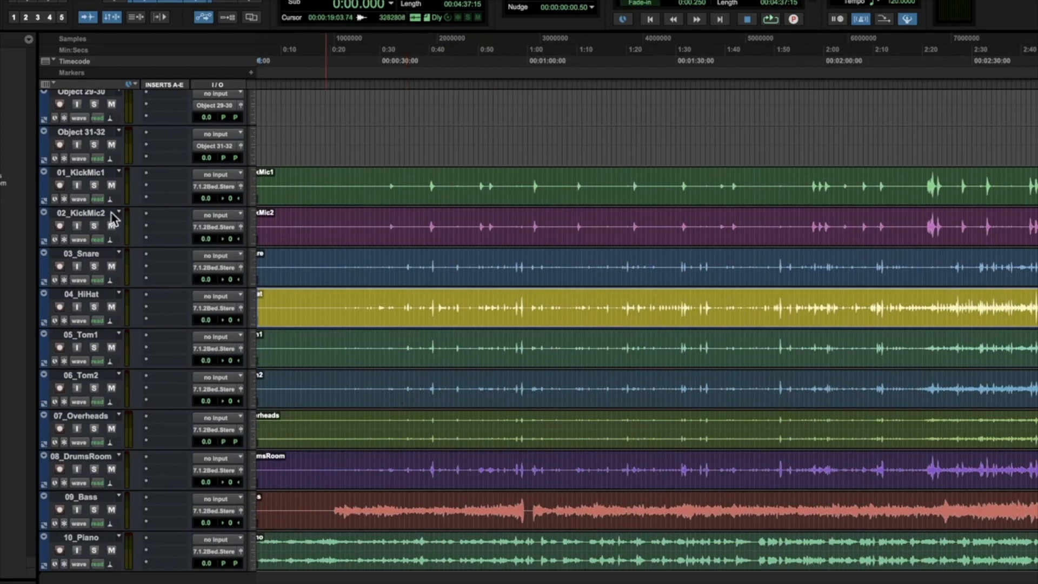
- Remove the remaining empty object tracks, through Object 31-32, above the imported instrument tracks
click(11, 125)
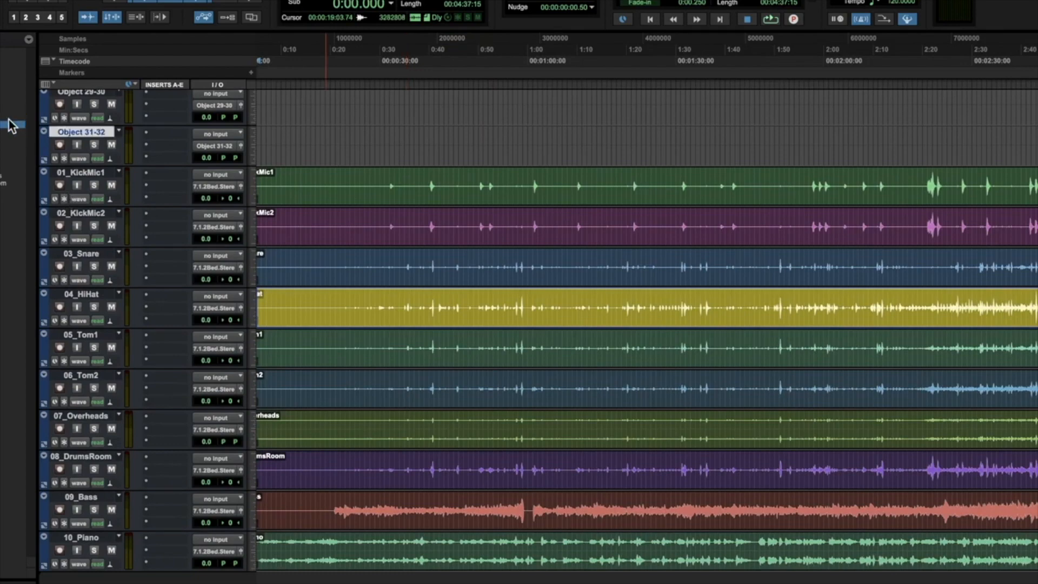
scroll(501, 337, down, 8)
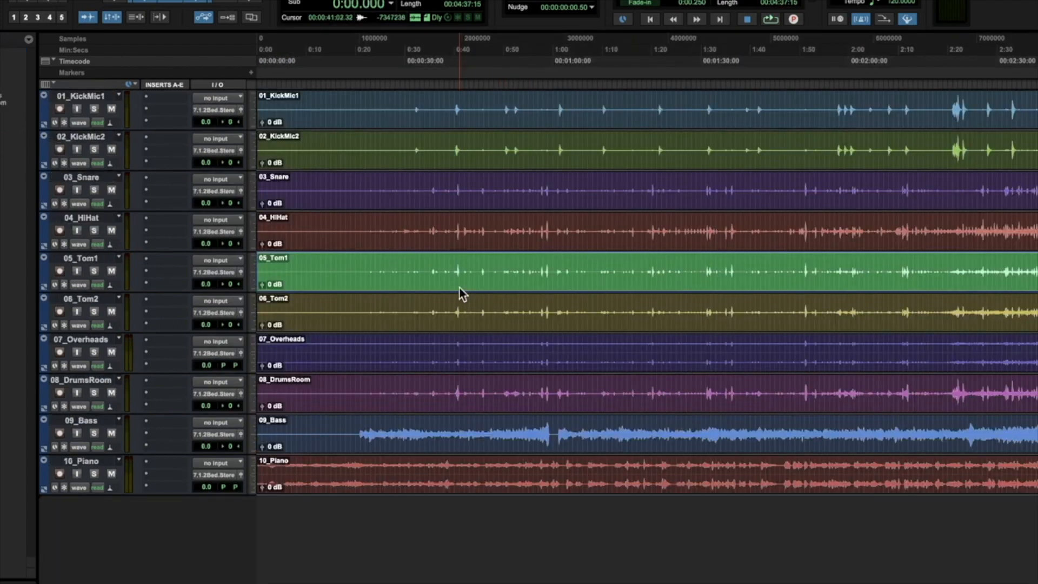
click(448, 232)
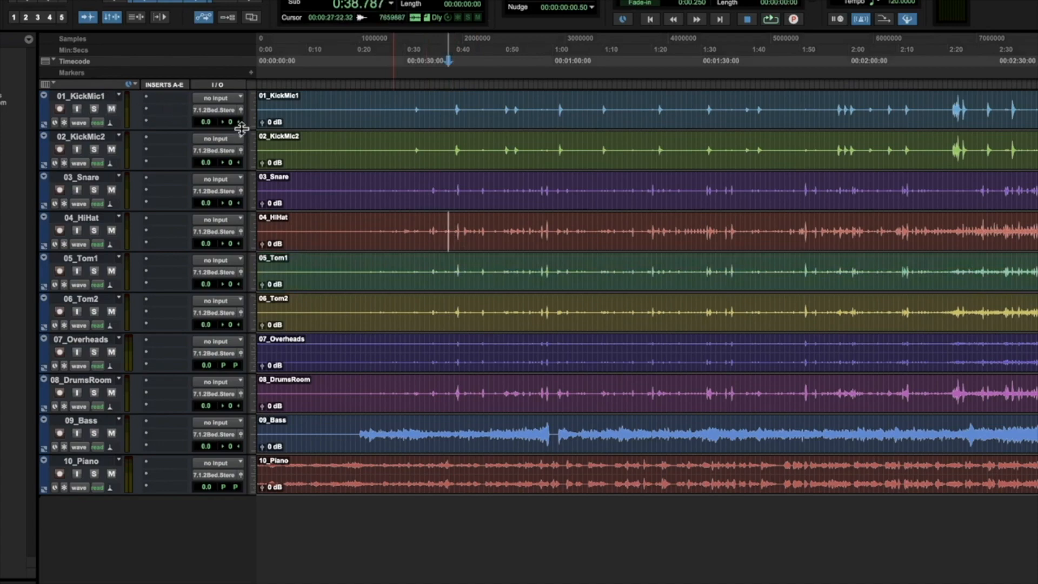
- Route the output of 01_KickMic1 to mono Object 11 and 02_KickMic2 to mono Object 12
click(218, 110)
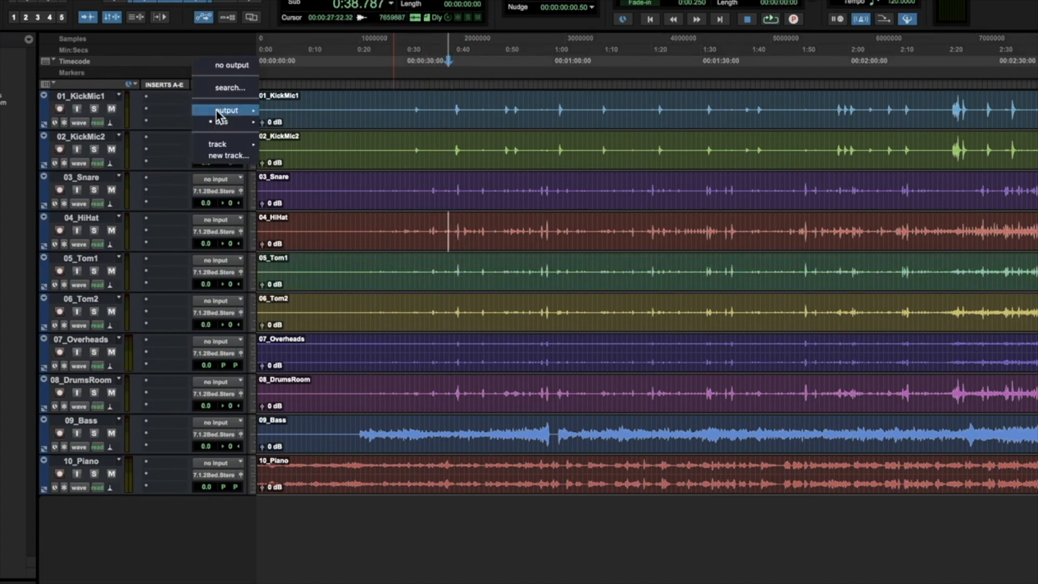
mouse_move(221, 126)
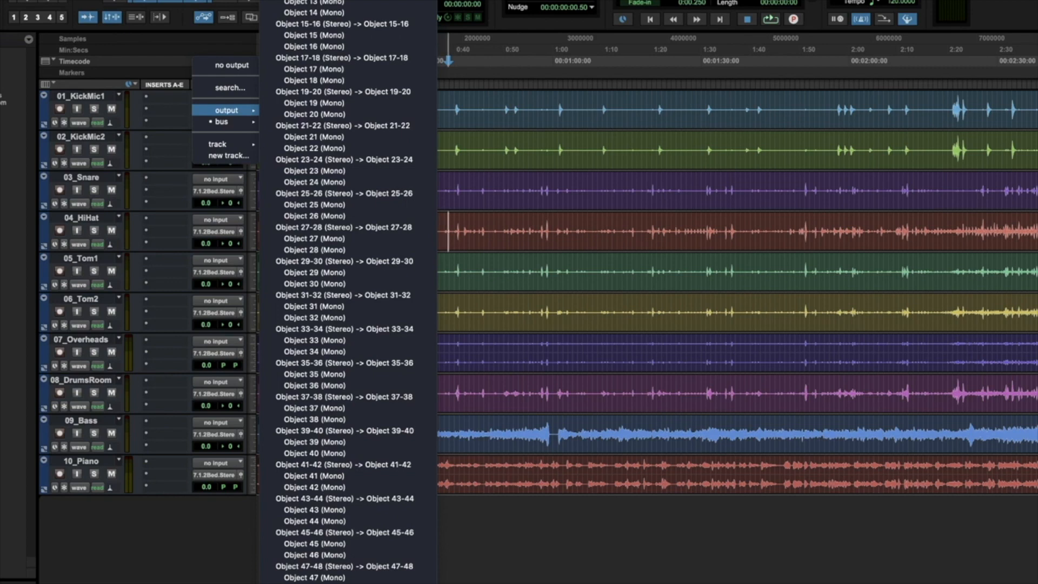
click(314, 0)
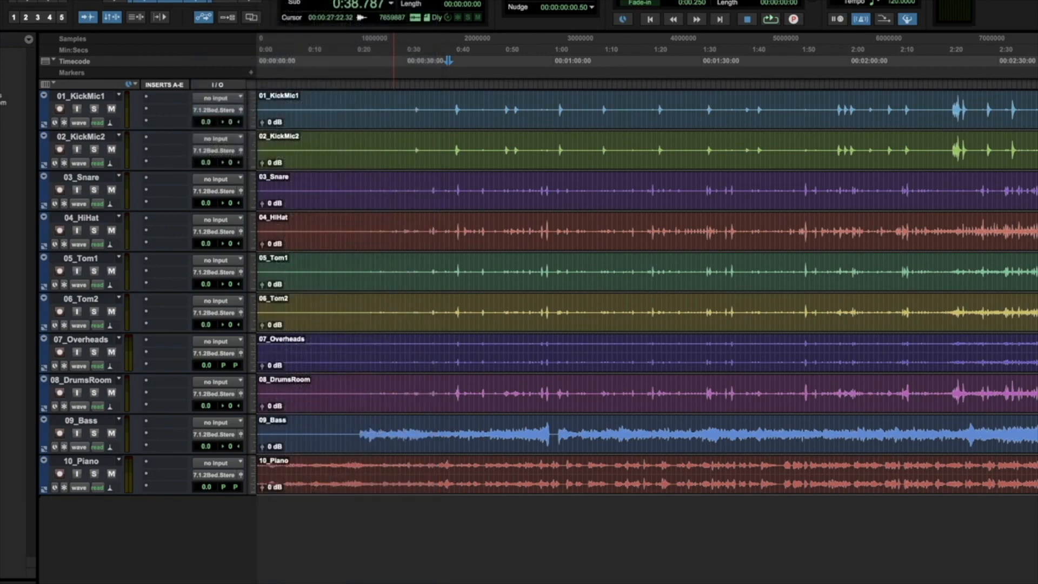
click(223, 151)
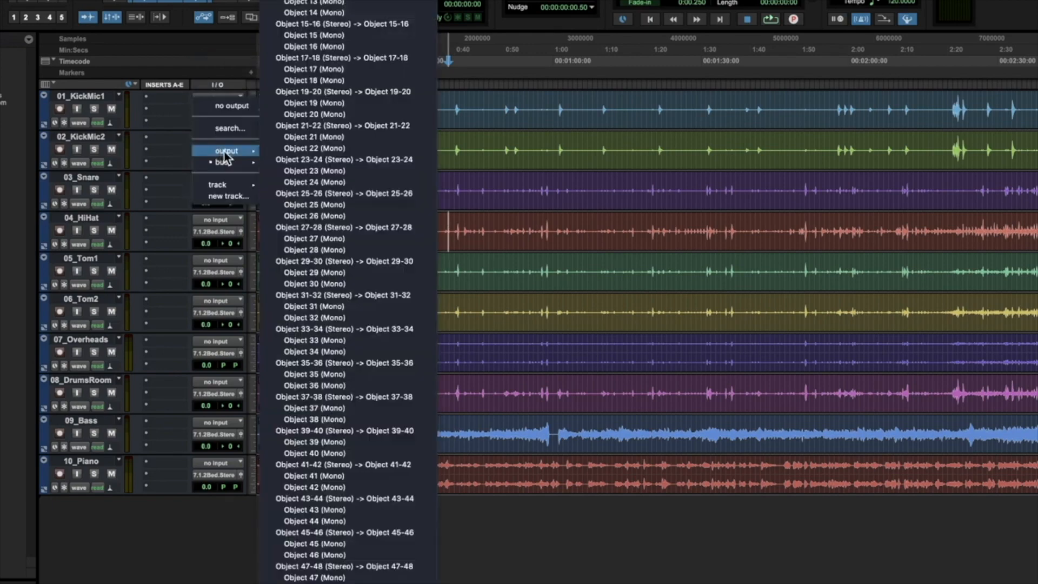
click(315, 139)
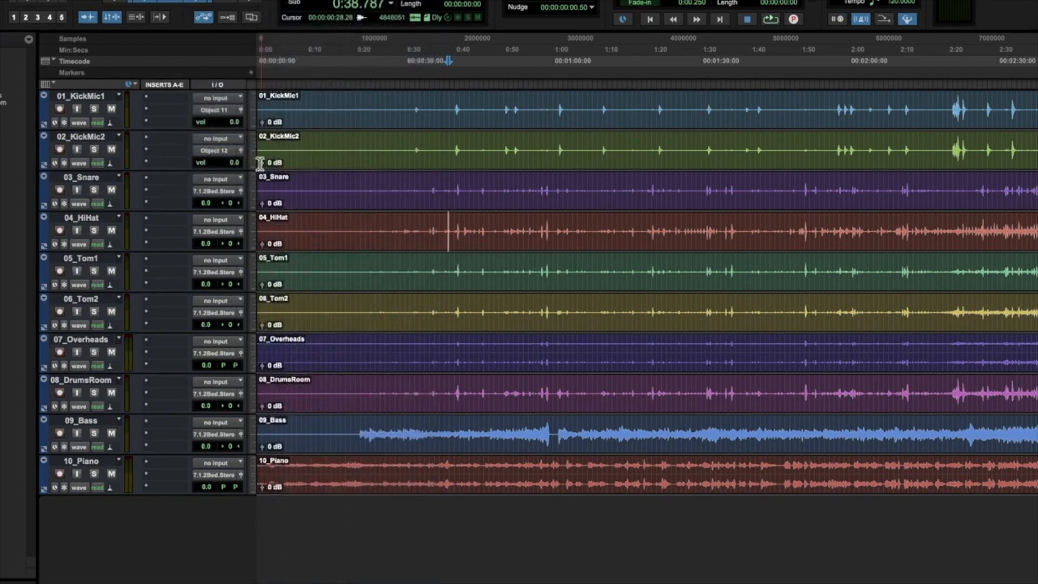
- Route Snare, HiHat, Tom1 and Tom2 to Objects 13 to 16, Overheads to 17-18, DrumsRoom to 19, Bass to 20 and Piano to 21-22
click(216, 192)
click(314, 1)
click(216, 232)
click(314, 12)
click(223, 272)
click(314, 35)
click(222, 313)
click(314, 46)
click(222, 354)
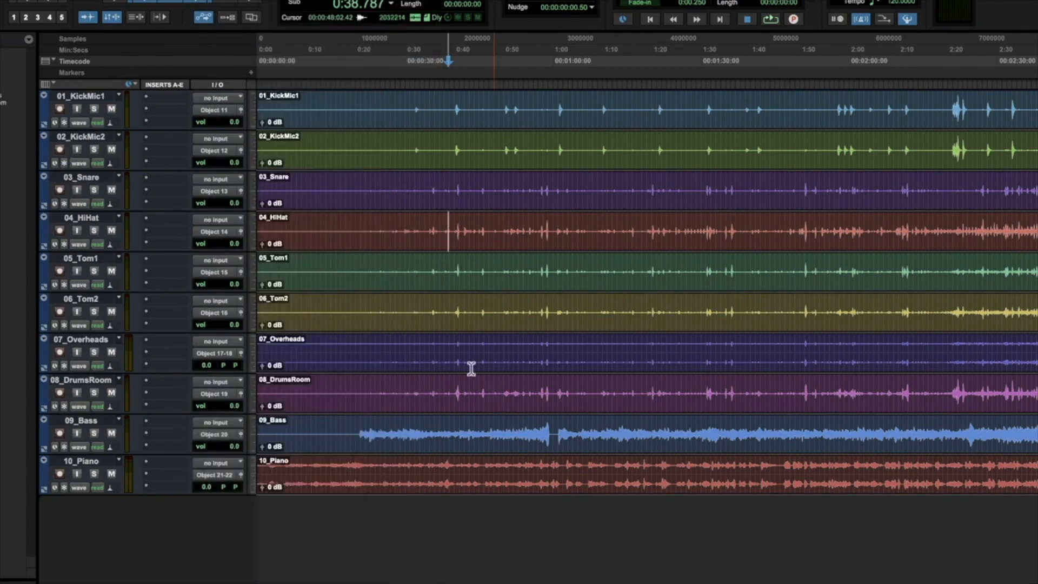
- Search the plug-ins for "do" and insert the mono Dolby Atmos Music Panner on 01_KickMic1
click(176, 122)
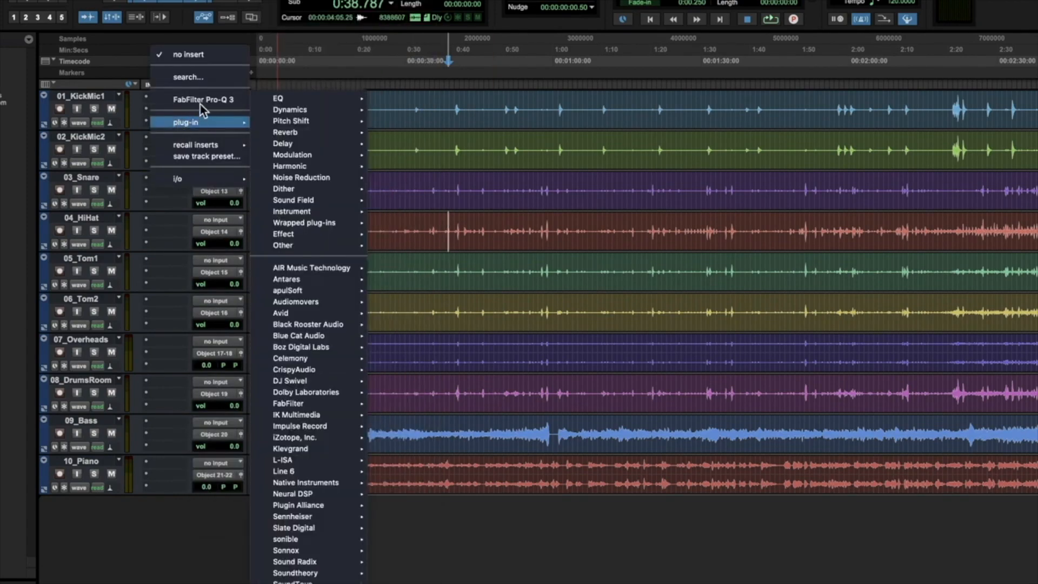
click(219, 77)
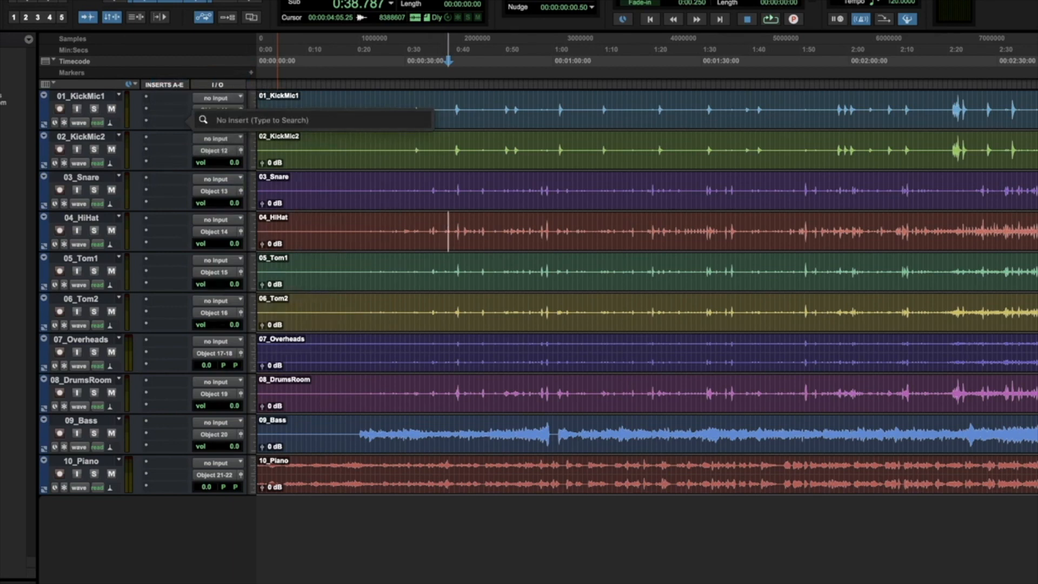
text(do)
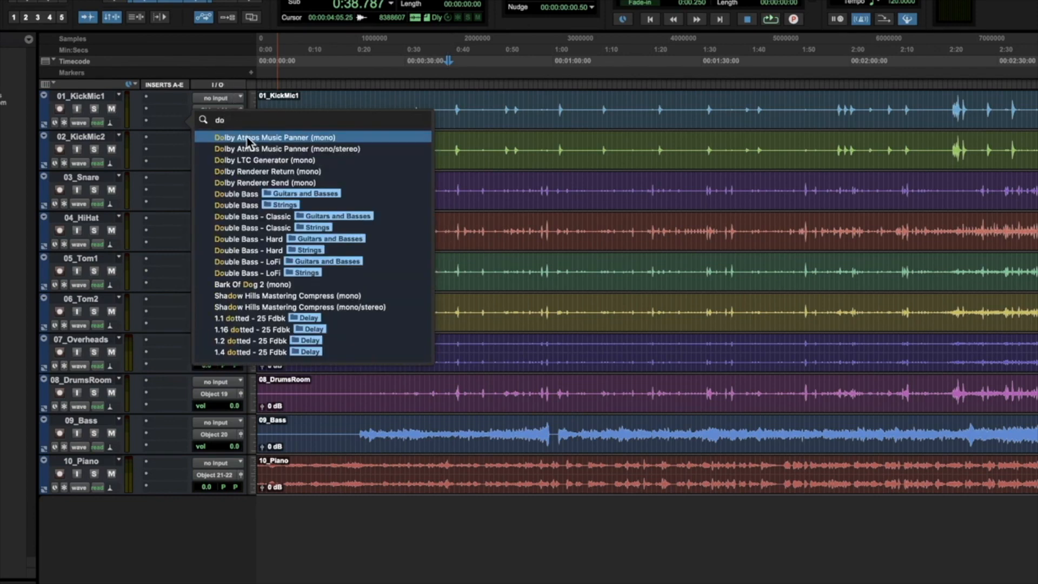
click(247, 139)
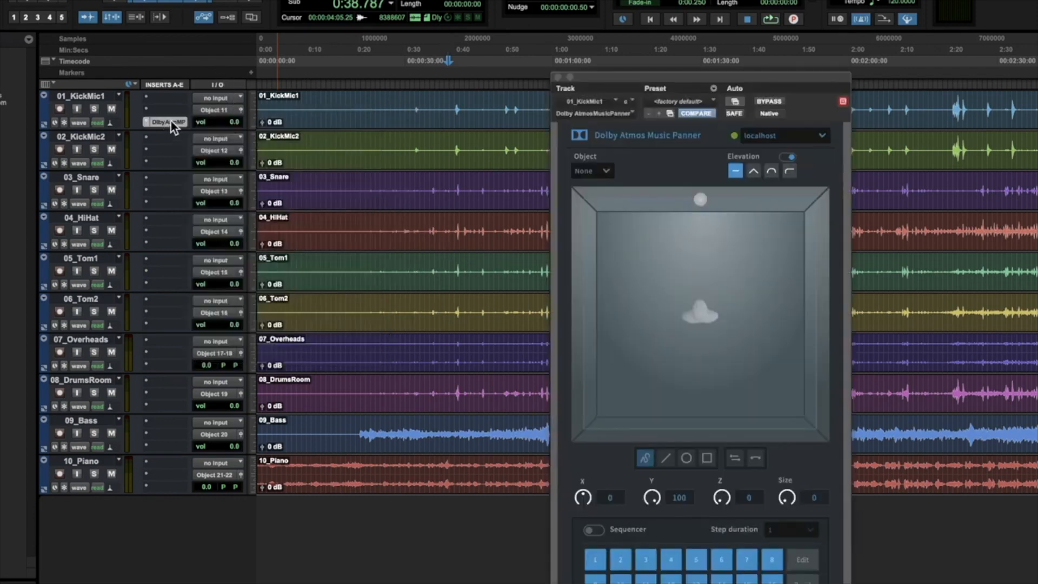
- Copy the Dolby Atmos Music Panner insert to all the other instrument tracks, from 02_KickMic2 to 10_Piano, and close the plug-in window
drag(169, 123, 168, 162)
drag(169, 163, 169, 204)
drag(169, 203, 169, 244)
drag(169, 244, 169, 284)
drag(169, 284, 172, 326)
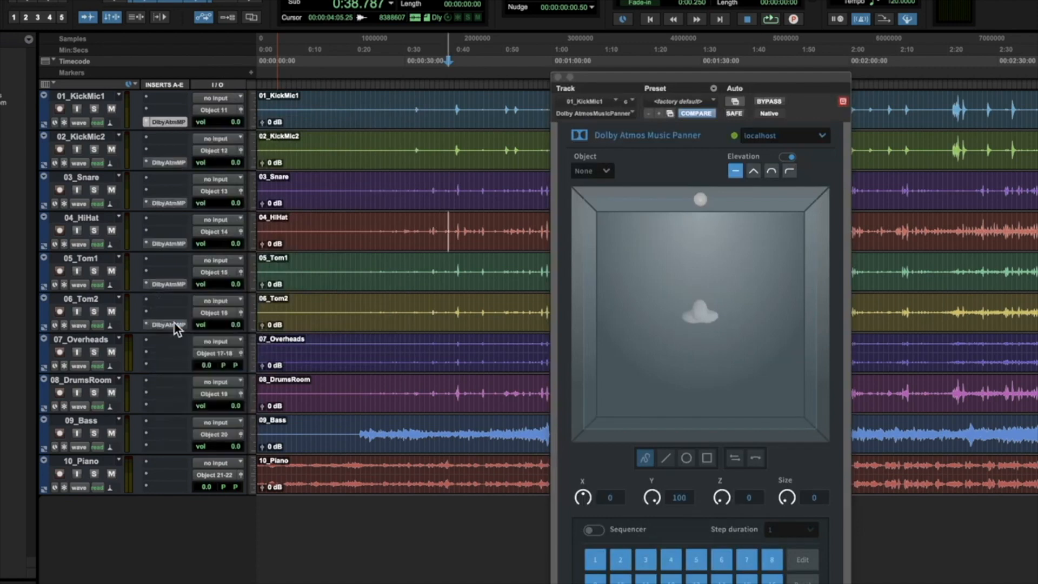
click(617, 244)
click(558, 78)
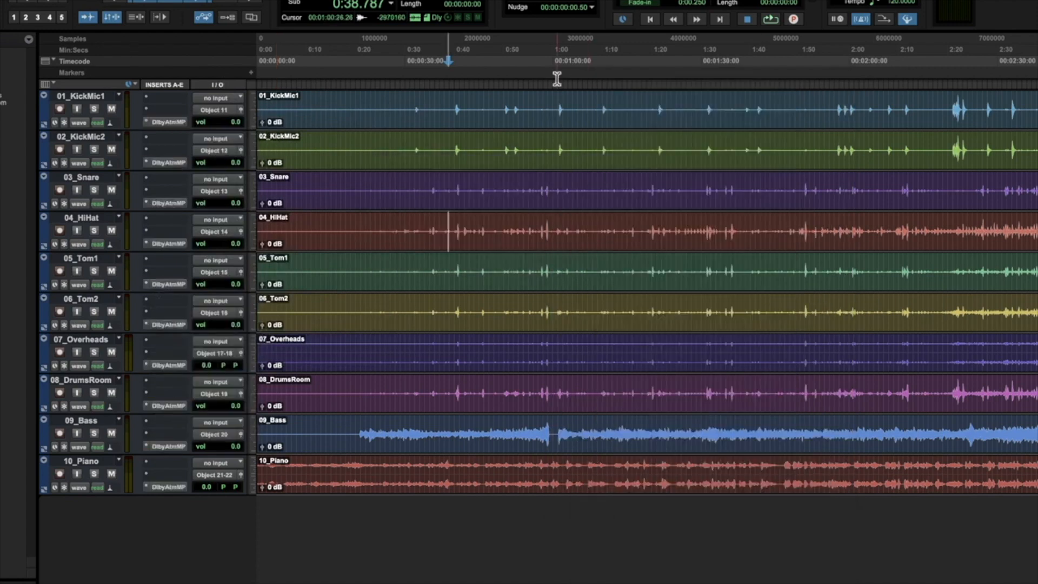
- Create one new mono Aux Input track below the Piano track
double_click(422, 569)
click(463, 199)
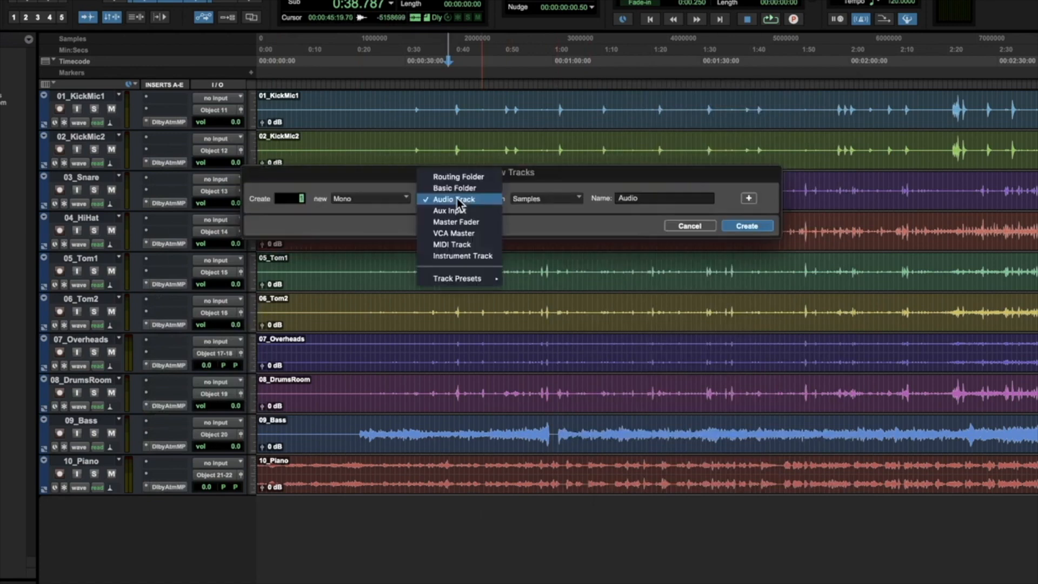
click(463, 222)
click(753, 227)
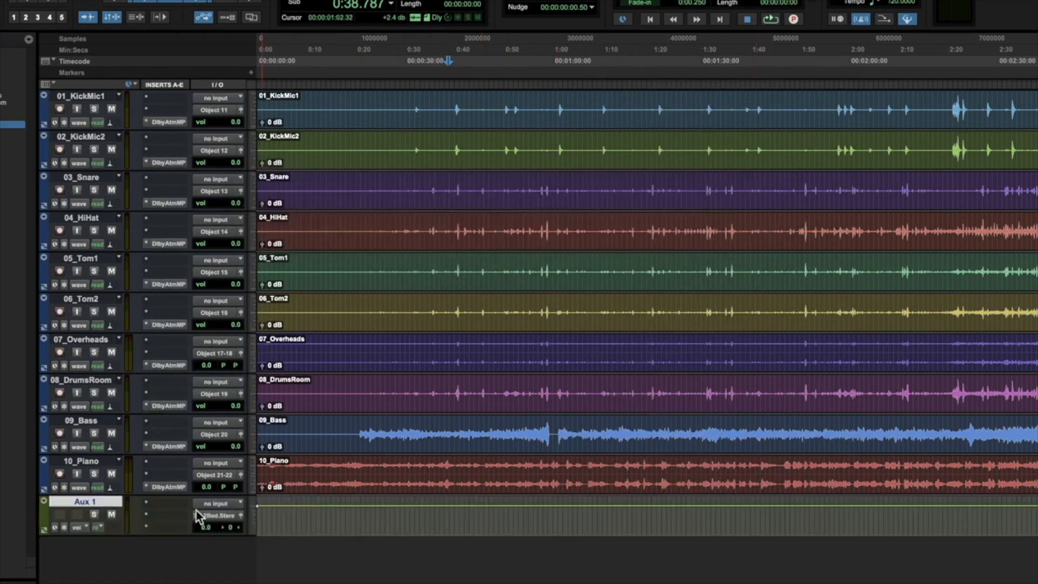
- Search the plug-ins for "ltc" and insert the mono Dolby LTC Generator on the new aux track
click(169, 503)
click(210, 458)
text(ltc)
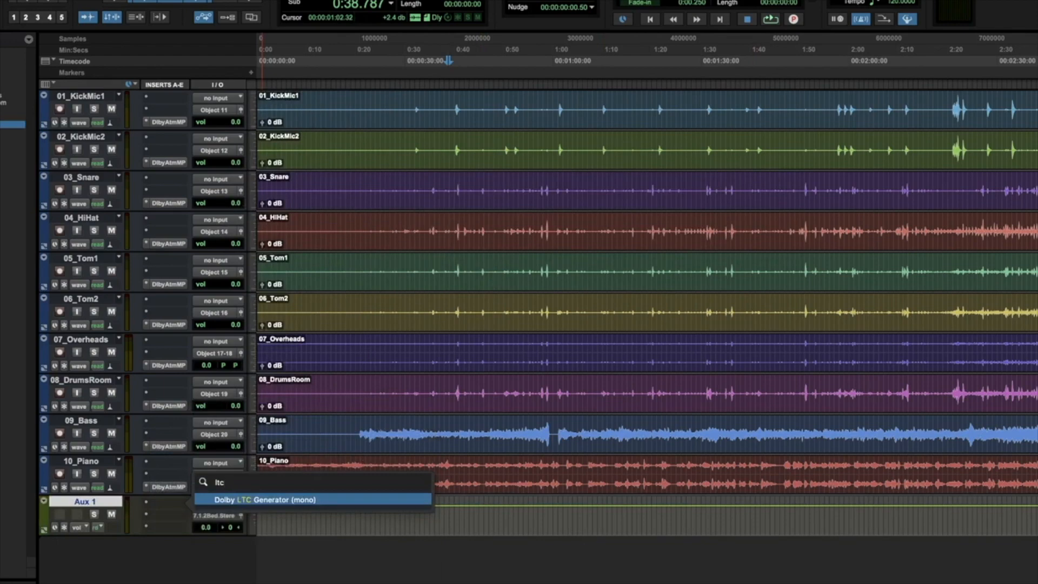
key(Return)
- Route the aux track's output to LTC 129 and close the LTC Generator window
click(210, 516)
mouse_move(222, 516)
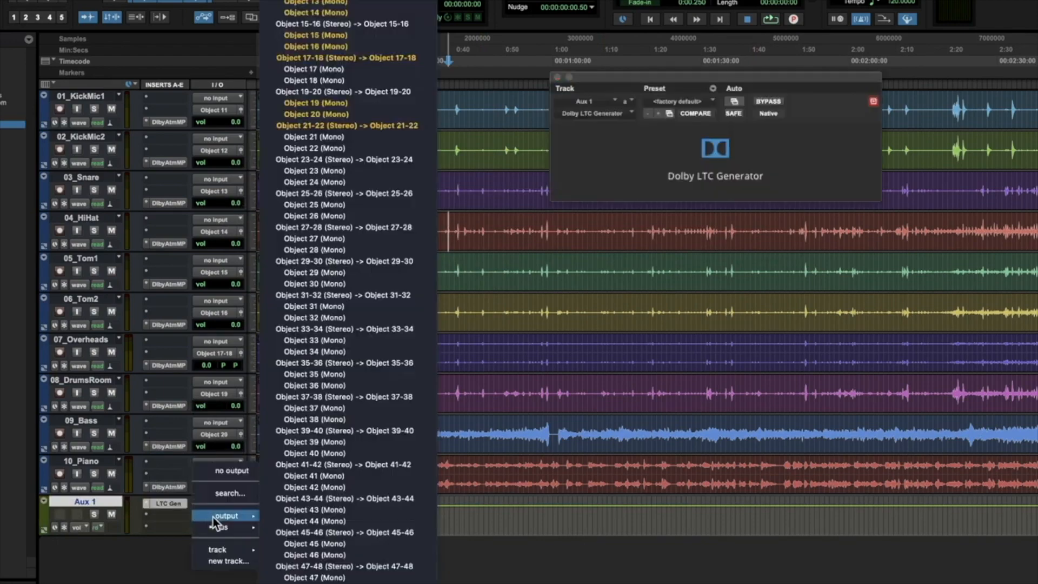
scroll(335, 508, down, 10)
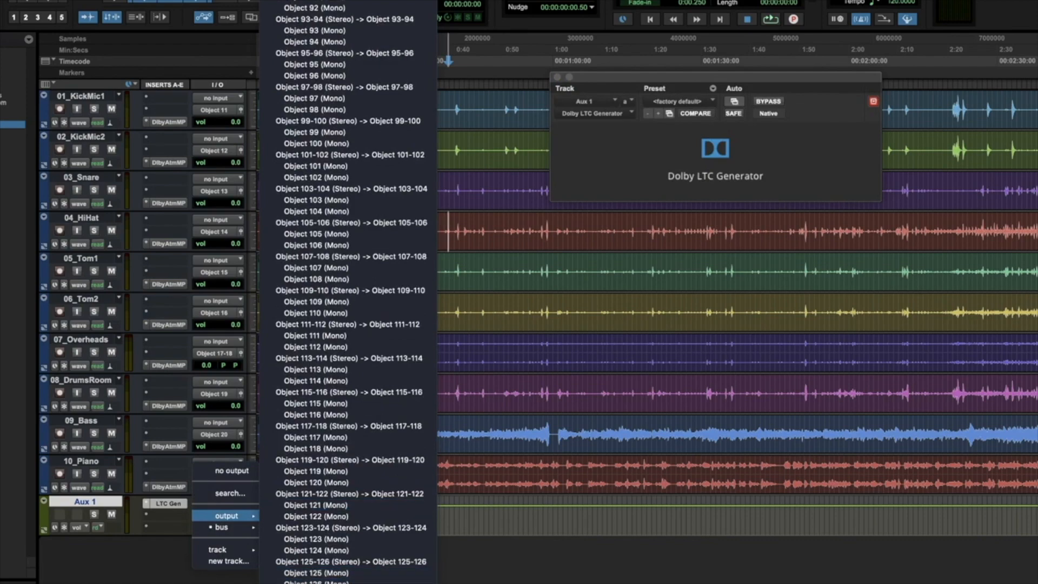
click(314, 583)
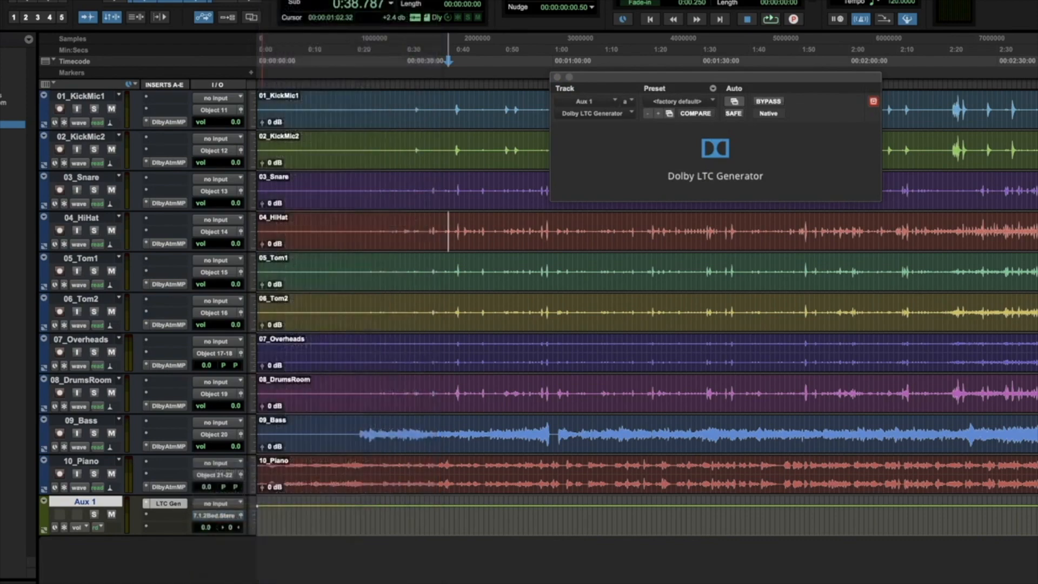
click(166, 508)
click(167, 507)
click(166, 506)
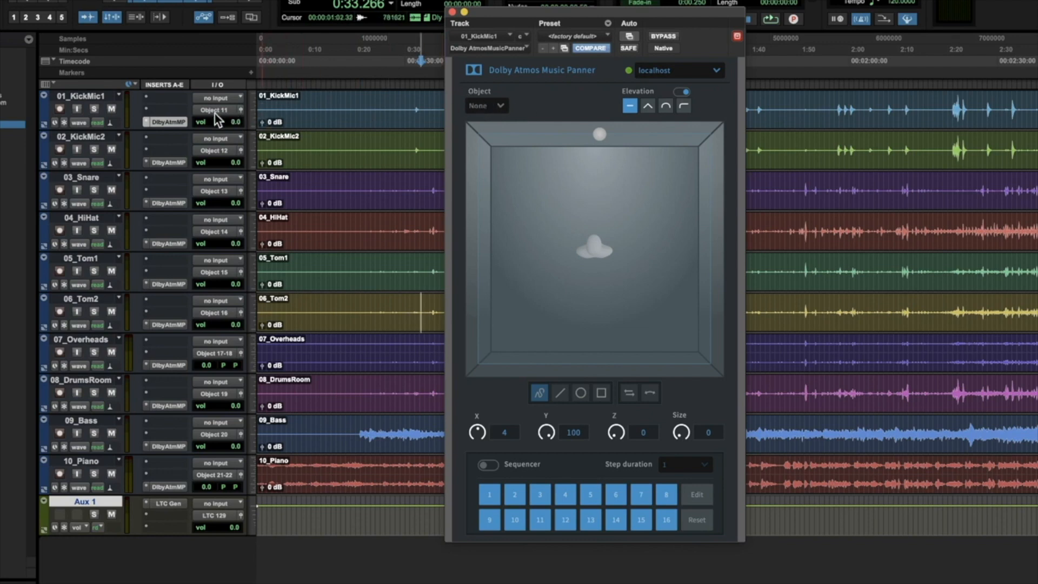
- Assign the music panners of the kick, snare, hi-hat and tom tracks to object numbers 11 to 16, matching each track's output
click(501, 106)
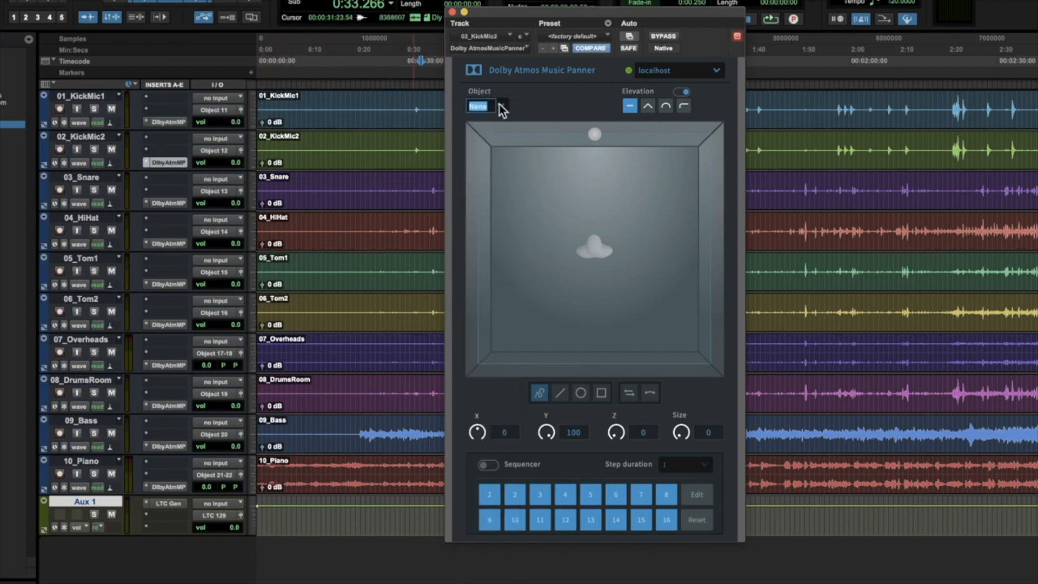
click(182, 203)
click(181, 244)
click(480, 107)
click(182, 284)
click(480, 106)
click(175, 325)
click(478, 107)
text(16)
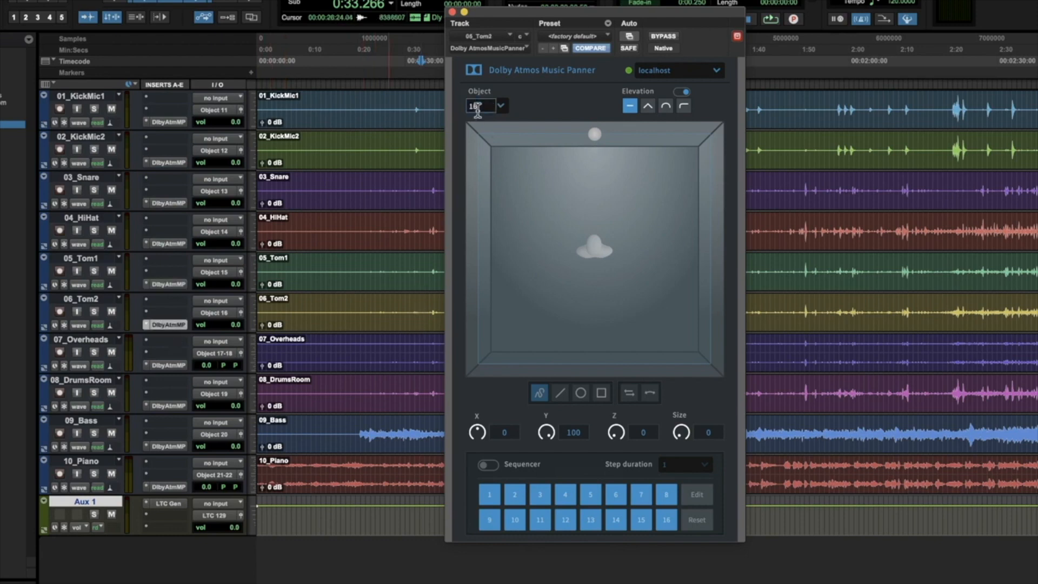
- Assign the Overheads track's panner to object pair 17 and 18 and the DrumsRoom track's panner to object 19
click(175, 366)
click(509, 107)
click(503, 223)
click(175, 406)
click(481, 106)
- Assign the Bass track's panner to object 20 and the Piano track's panner to object pair 21 and 22
click(176, 447)
click(483, 104)
text(2)
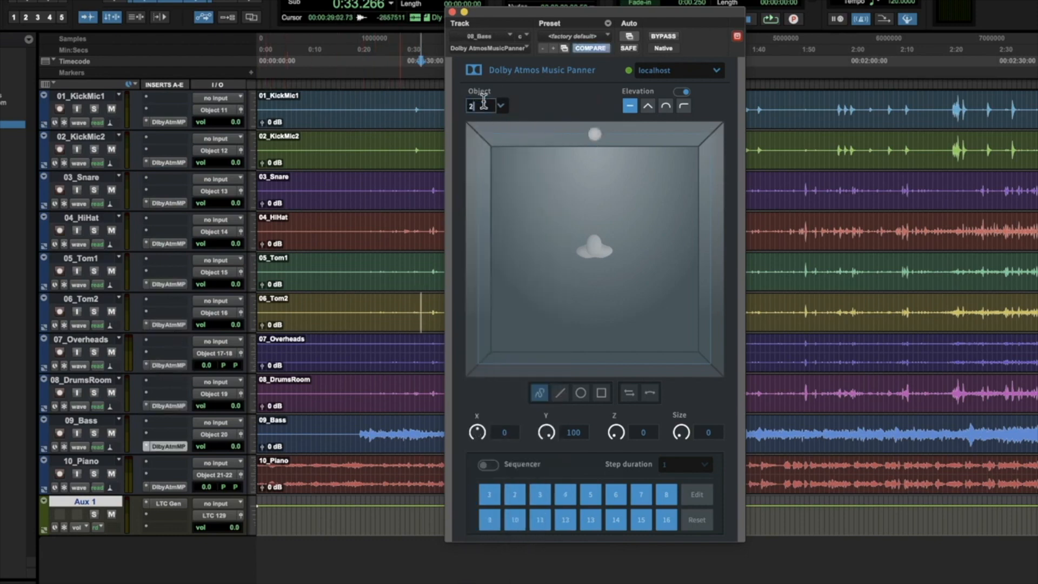
text(0)
click(176, 488)
click(480, 106)
text(21)
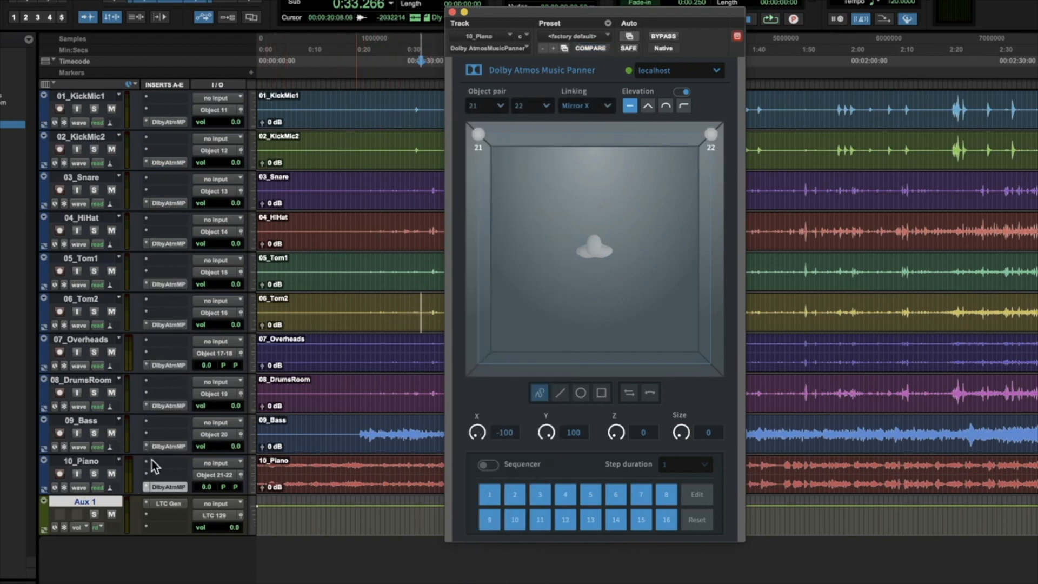
- Close the Piano track's panner and start session playback from about 0:36
click(178, 488)
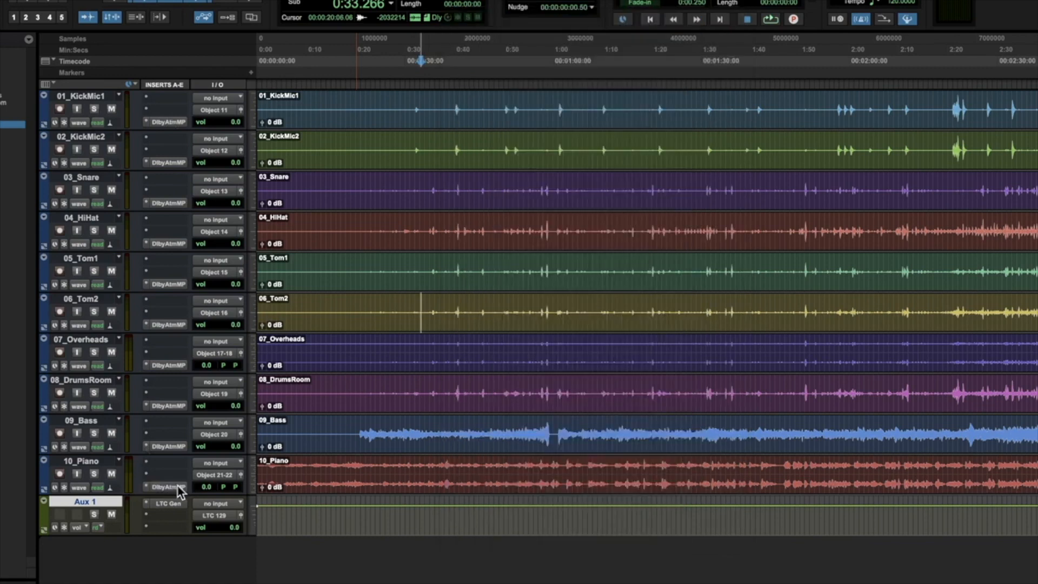
click(179, 488)
click(179, 488)
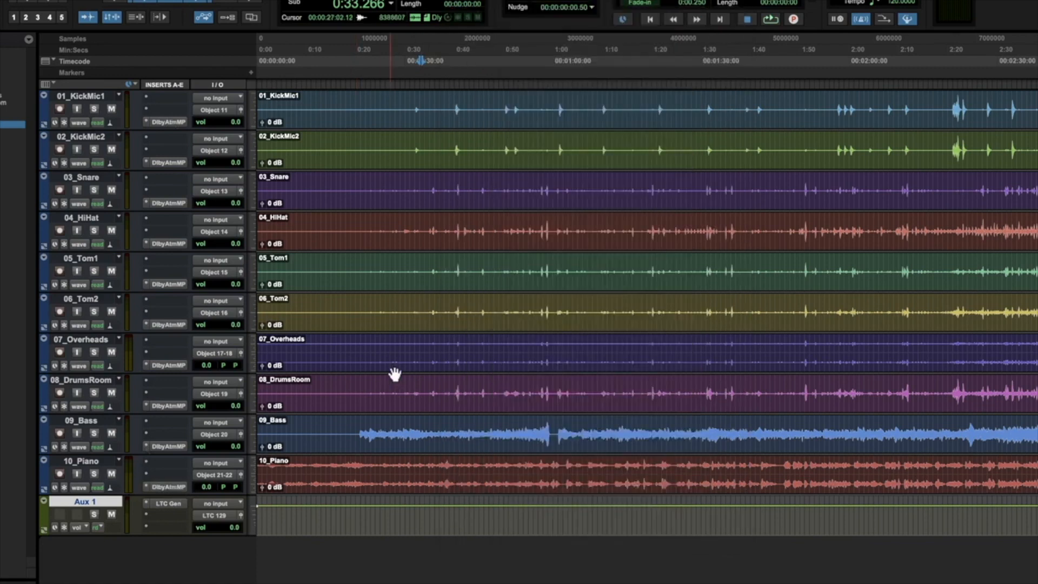
click(409, 362)
click(439, 301)
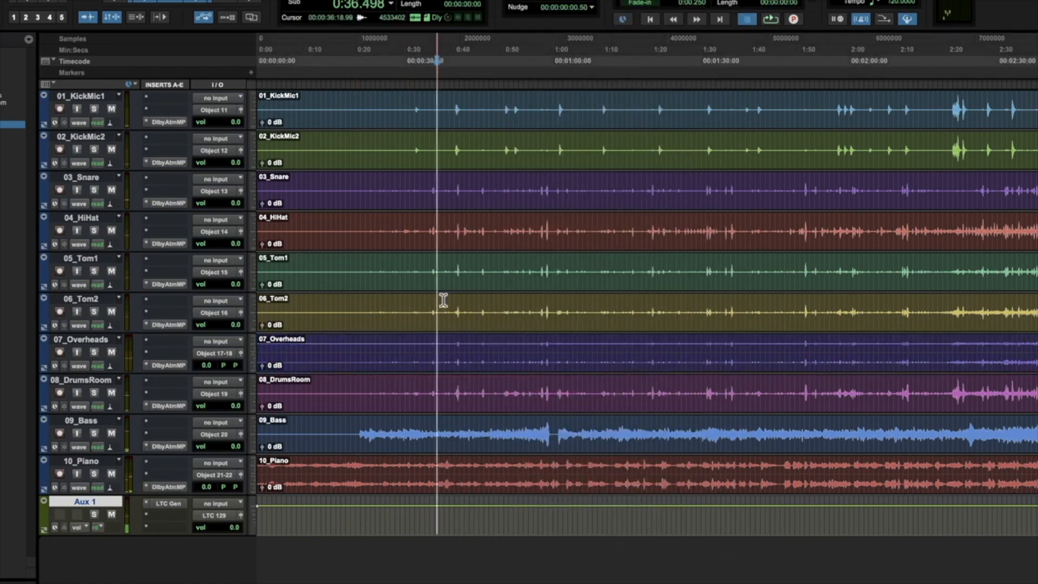
key(space)
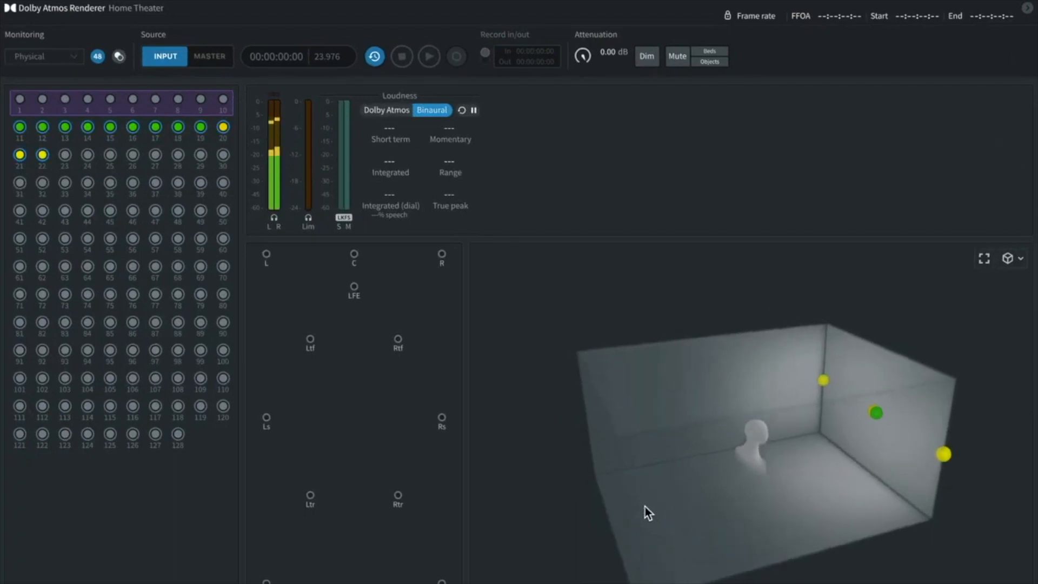
- Switch to the Dolby Atmos Renderer and examine the active objects in the 3D room view from several angles
drag(602, 497, 524, 478)
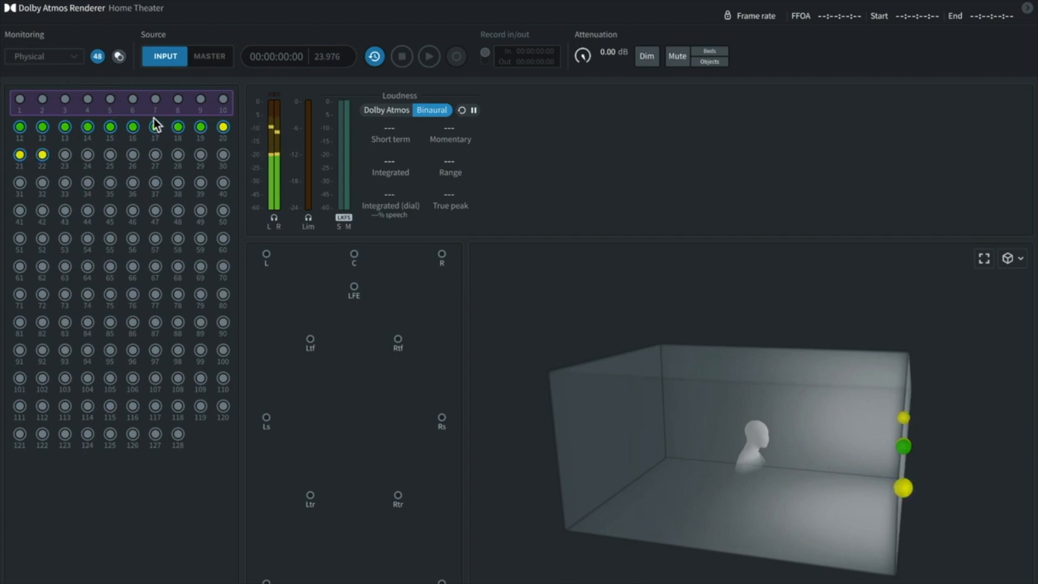
drag(674, 383, 513, 429)
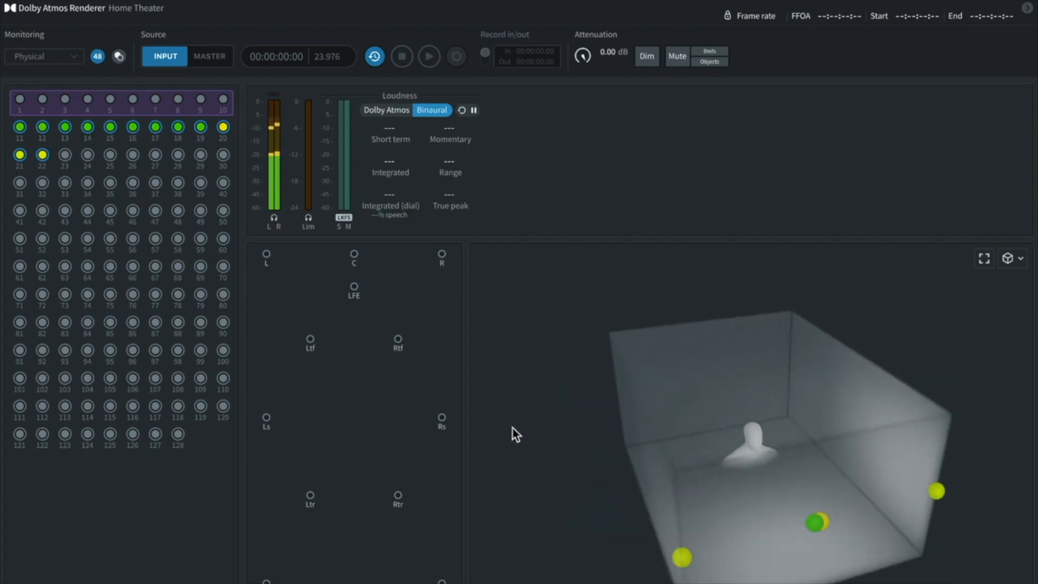
drag(602, 426, 978, 384)
drag(630, 322, 713, 276)
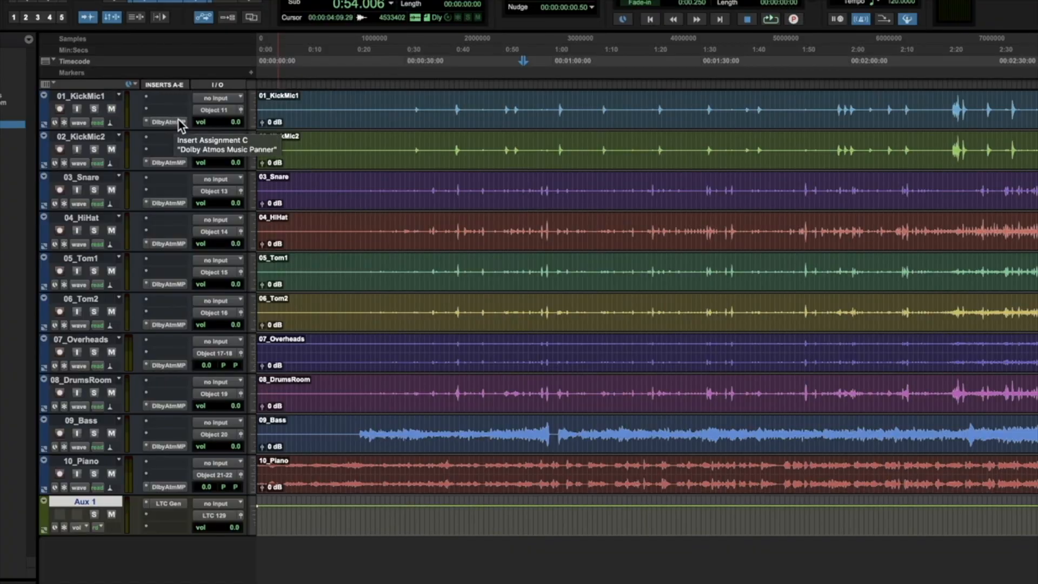
- Open the KickMic1 track's panner and position object 11 at about X -2, Y 39, with Z raised to 100
click(178, 122)
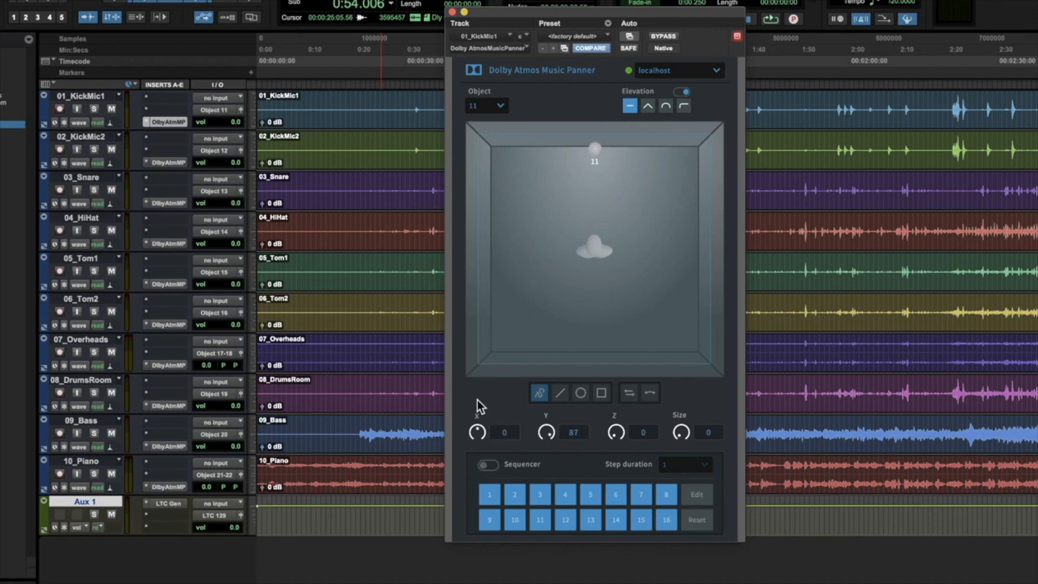
drag(483, 437, 568, 472)
drag(618, 432, 639, 398)
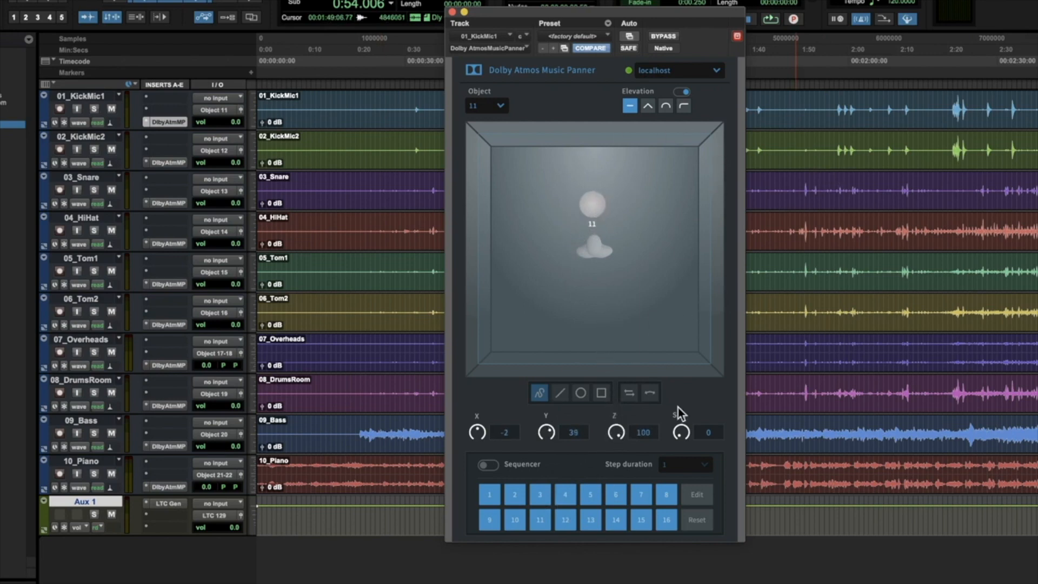
drag(616, 434, 617, 578)
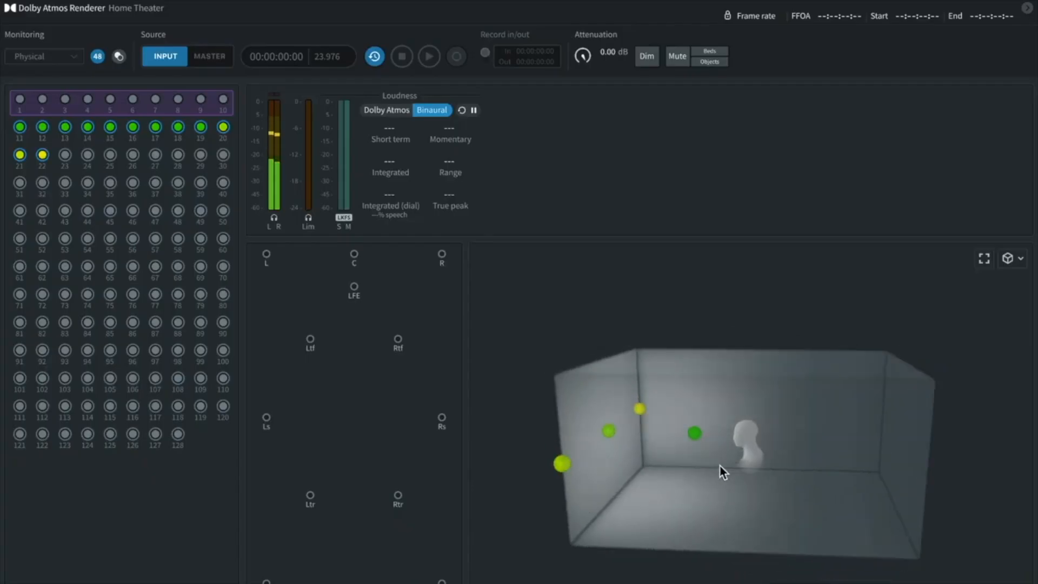
- Examine the raised object 11 in the Renderer's 3D room view during playback, and stop playback in Pro Tools
mouse_move(719, 465)
mouse_down()
mouse_move(738, 438)
mouse_move(714, 476)
mouse_up()
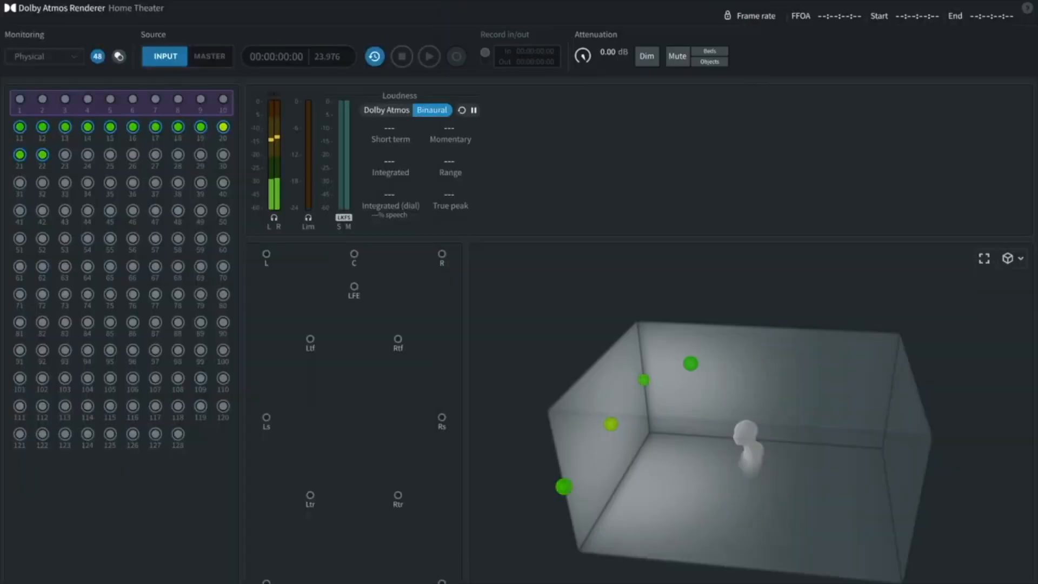
drag(703, 438, 738, 401)
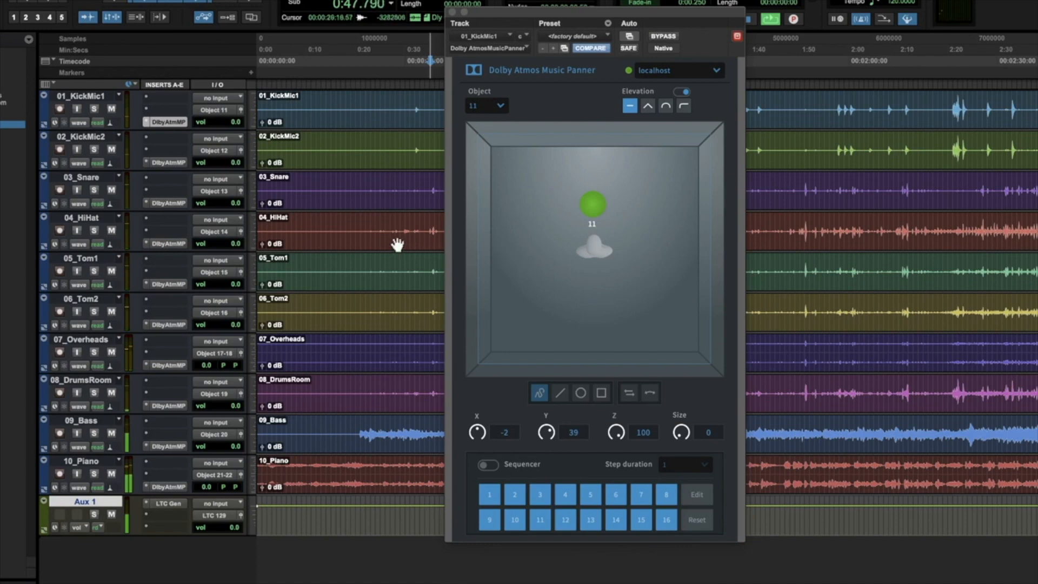
key(space)
- Set object 11's size to 21 and reposition it in front of the listener at about X 3, Y 45
drag(594, 204, 644, 246)
drag(578, 290, 552, 270)
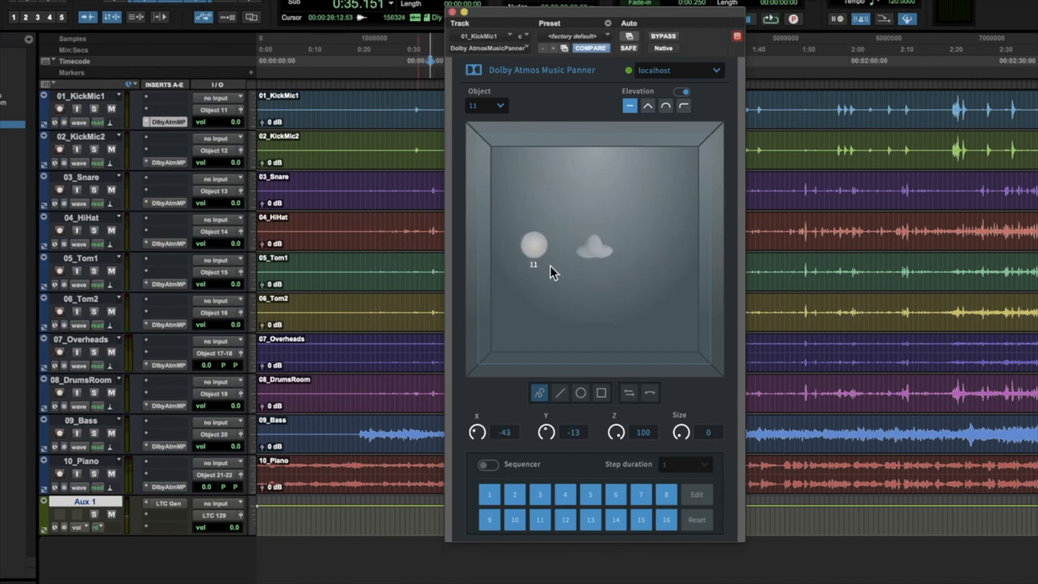
drag(593, 212, 605, 215)
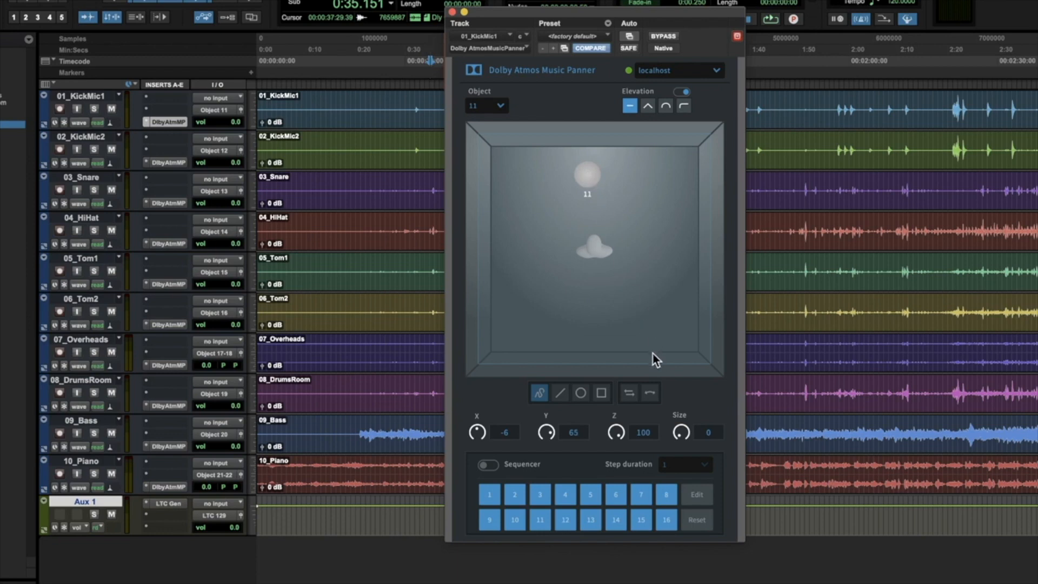
drag(680, 427, 685, 398)
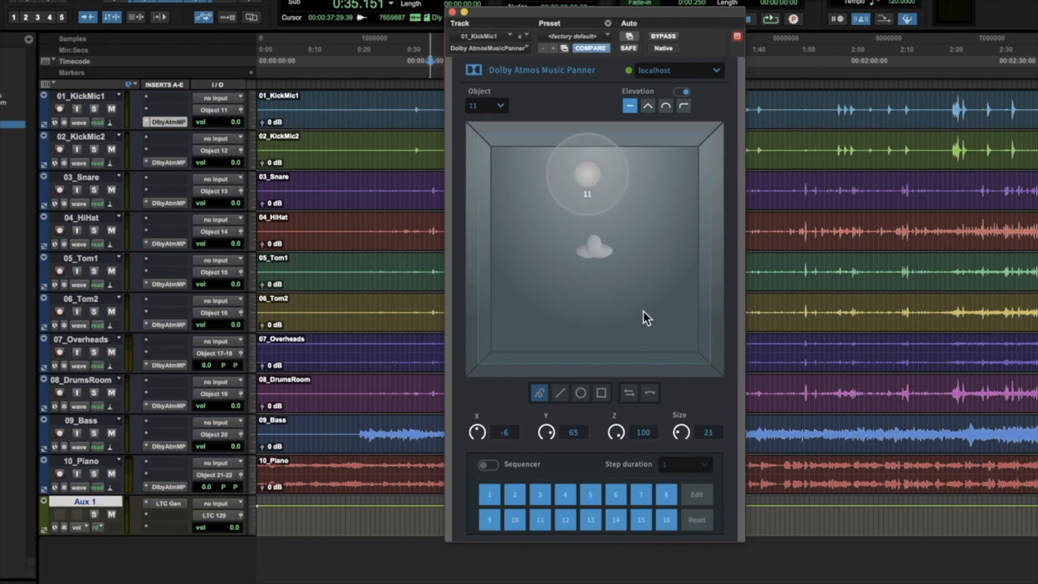
drag(585, 161, 597, 196)
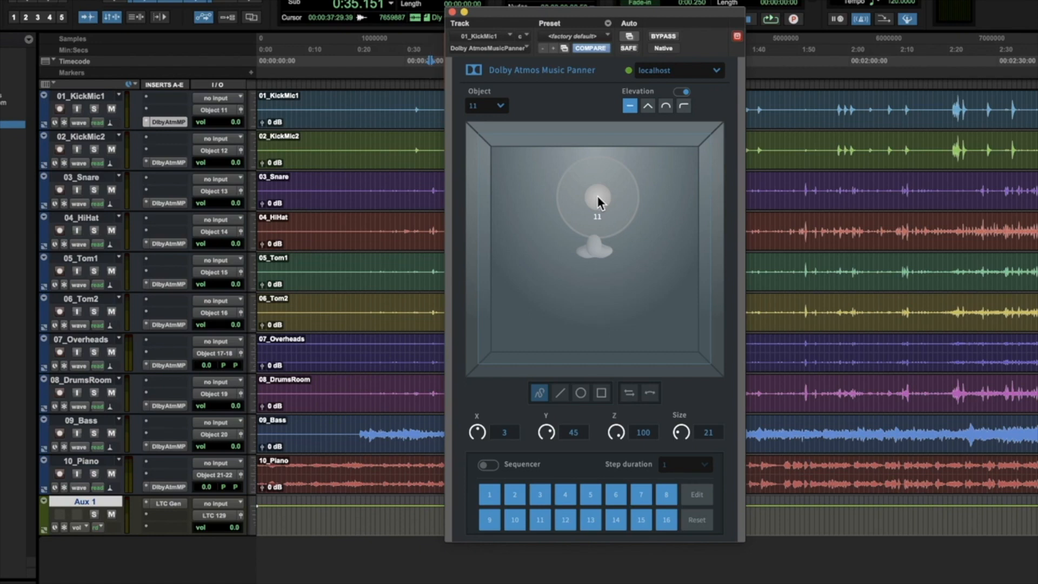
- Play the session and examine the enlarged object 11 in the Renderer's 3D room view
key(space)
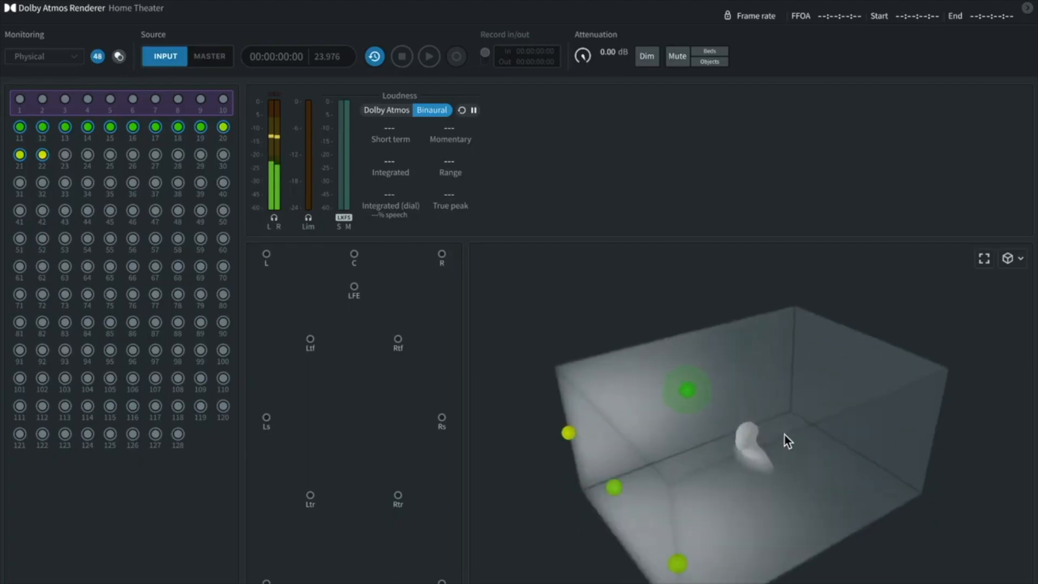
scroll(708, 406, up, 5)
scroll(707, 406, down, 5)
drag(708, 406, 702, 418)
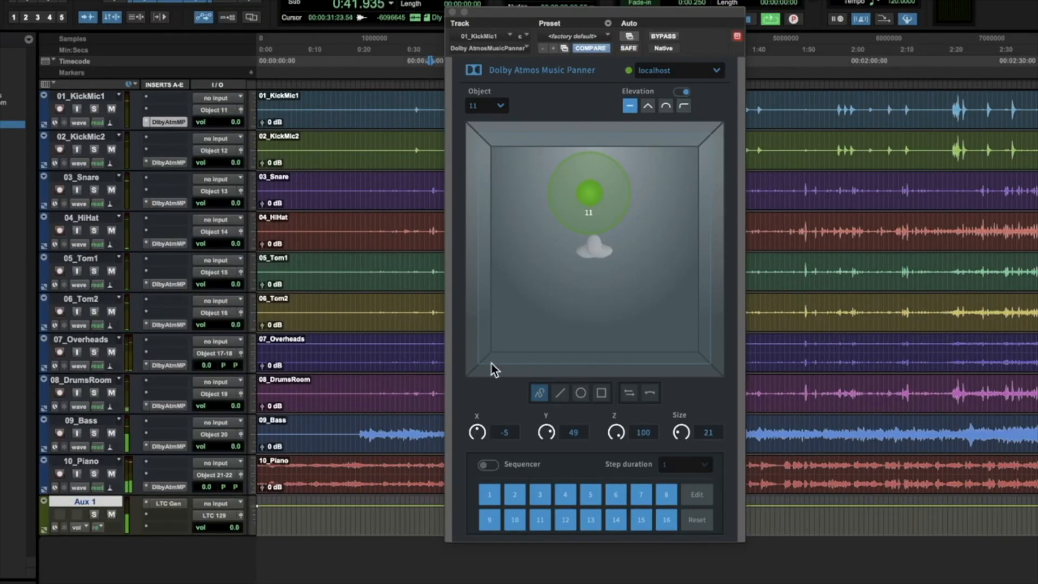
- Move object 11 just behind the listener to about X -2, Y -17 during playback and close the KickMic1 panner
mouse_move(584, 191)
mouse_down()
mouse_move(586, 324)
mouse_move(621, 188)
mouse_move(589, 183)
mouse_up()
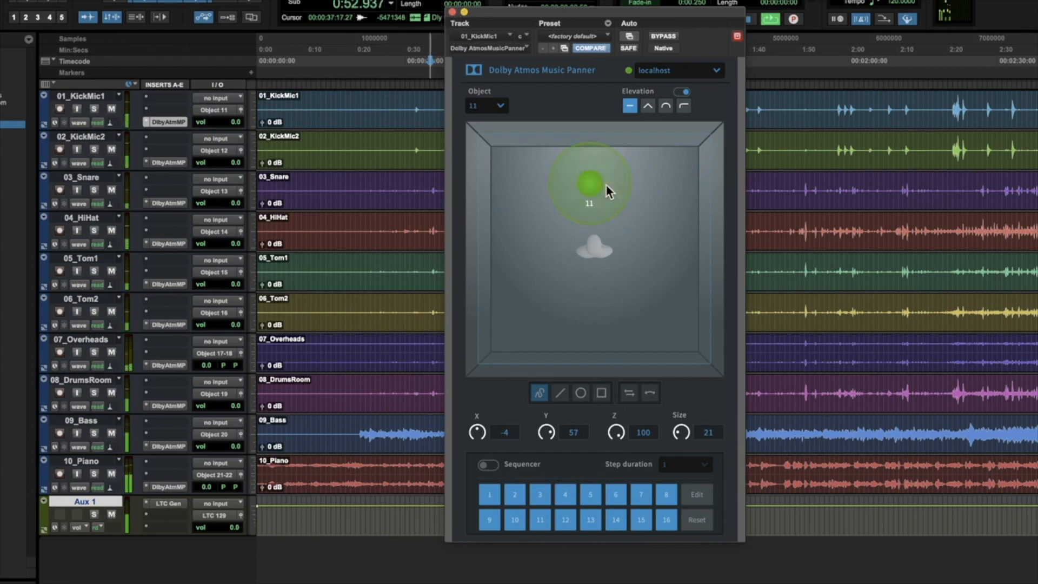
drag(593, 181, 592, 268)
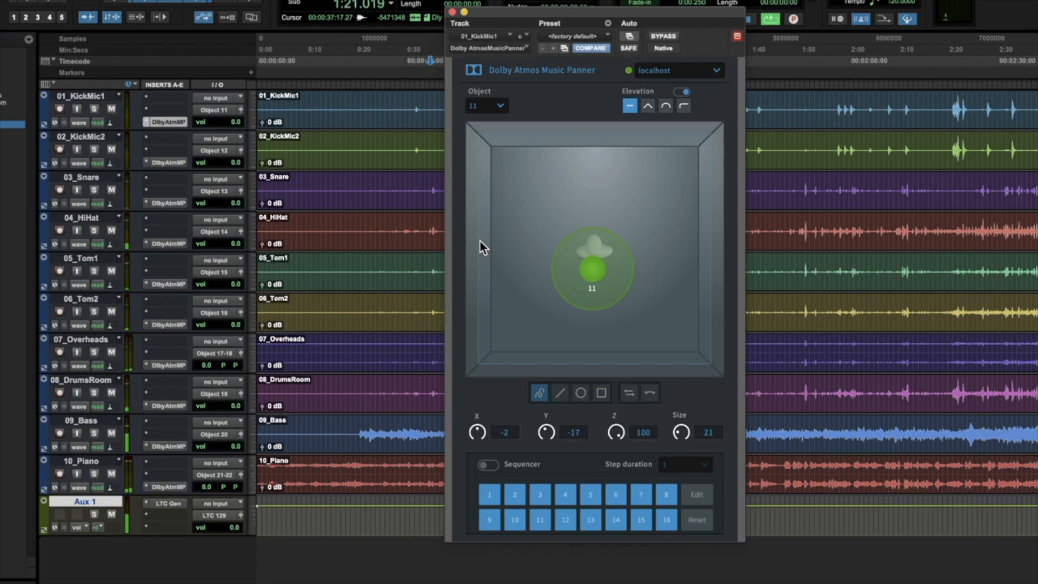
click(180, 120)
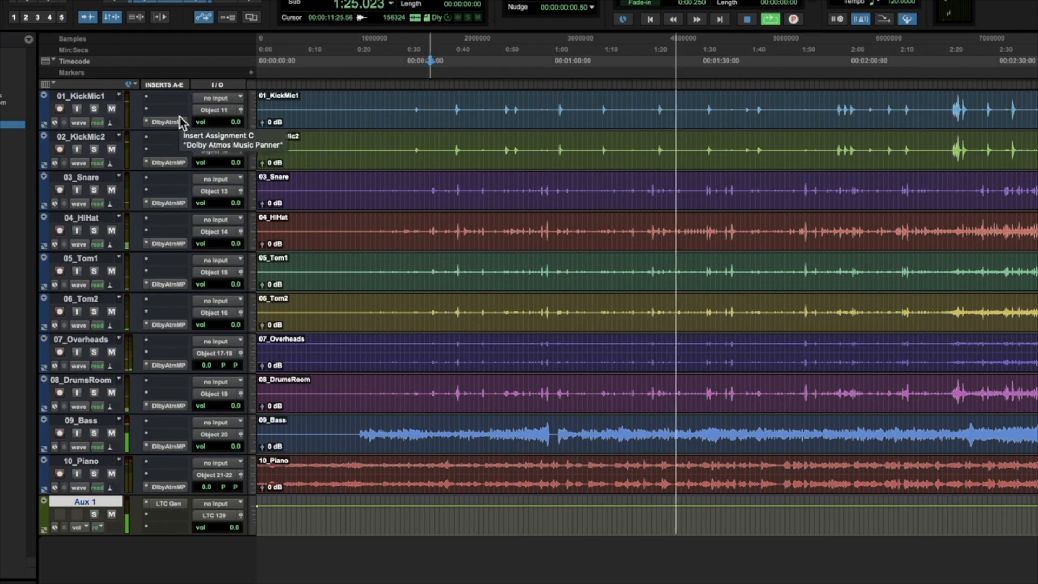